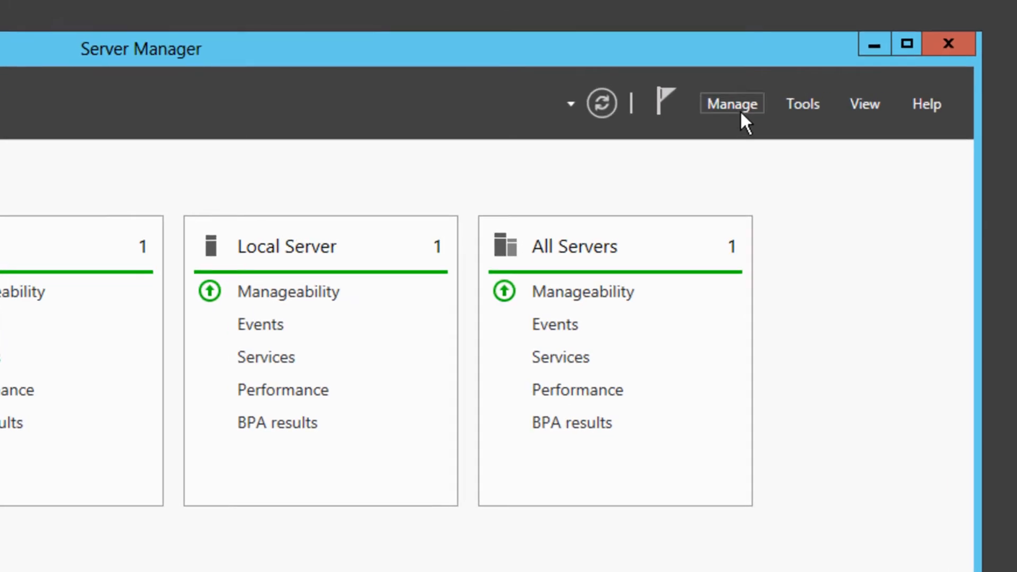
Step: Start adding roles and features, using a role-based or feature-based installation on the local server from the server pool
{"action": "left_click", "coordinate": [739, 111]}
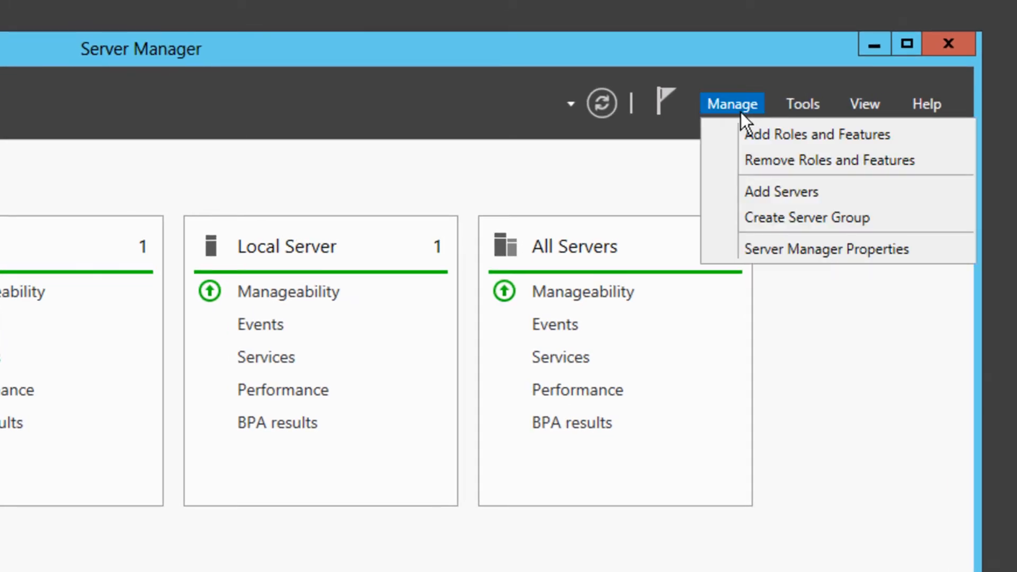
{"action": "left_click", "coordinate": [916, 139]}
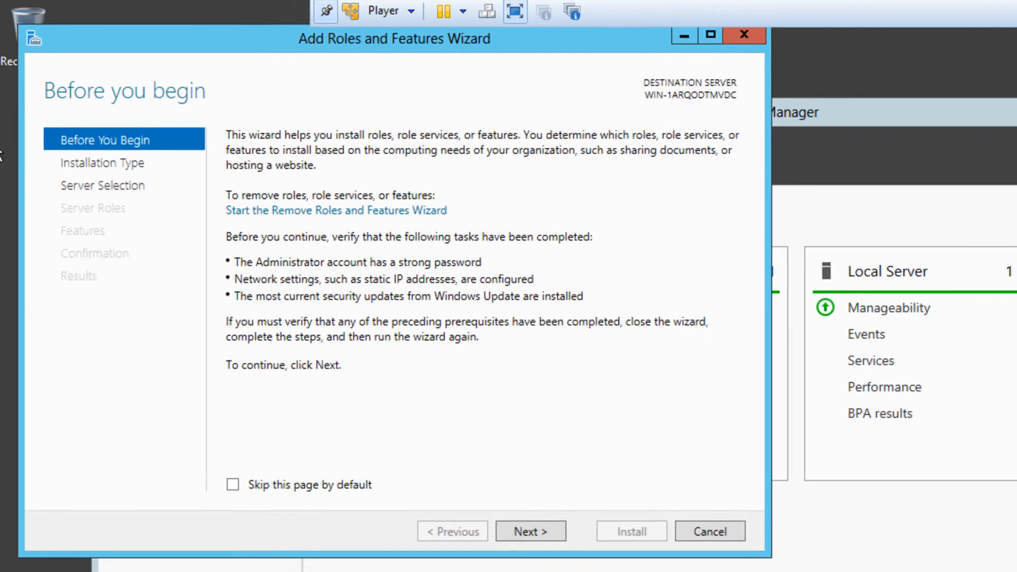
{"action": "left_click", "coordinate": [526, 534]}
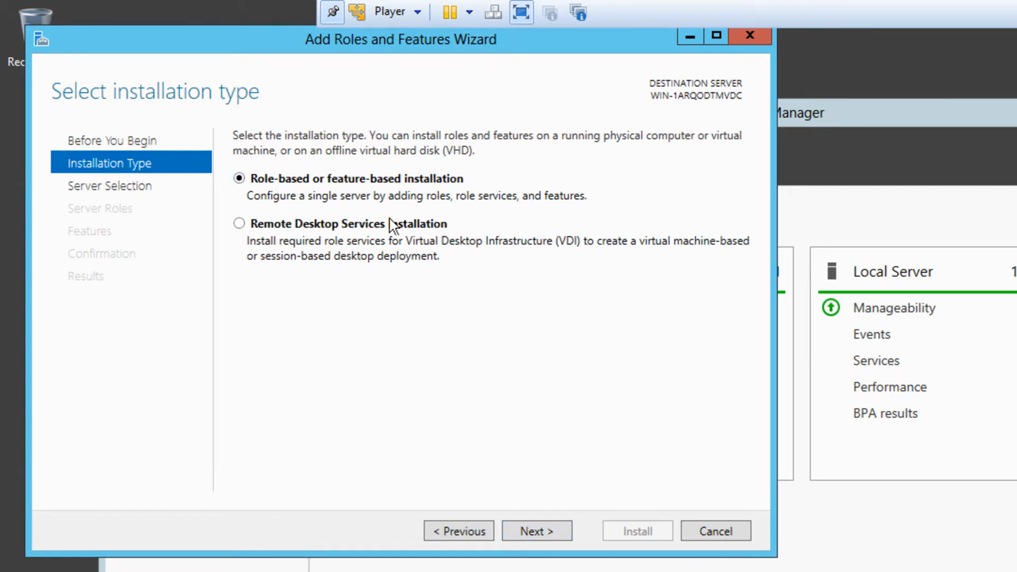
{"action": "left_click", "coordinate": [536, 531]}
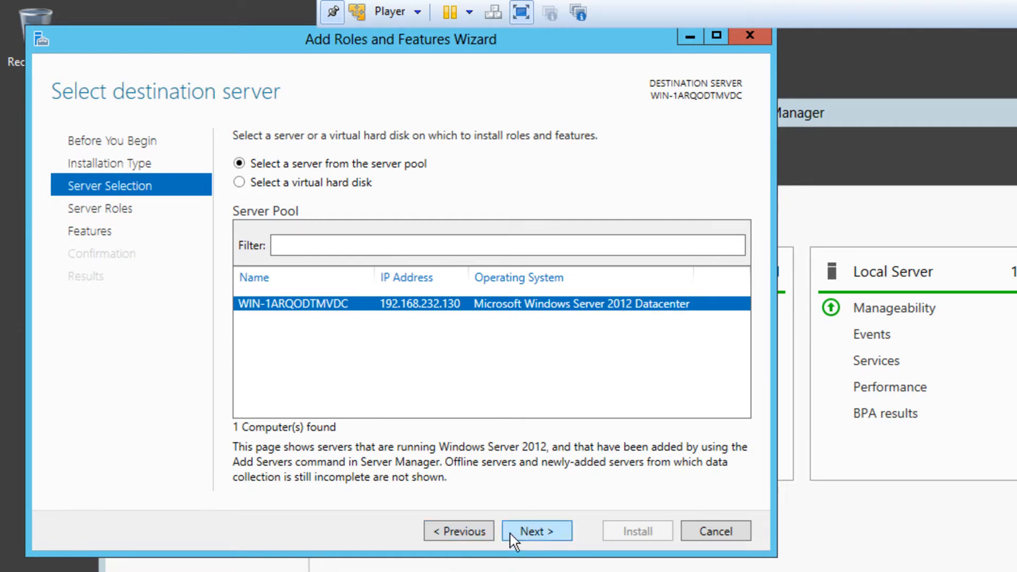
{"action": "left_click", "coordinate": [531, 535]}
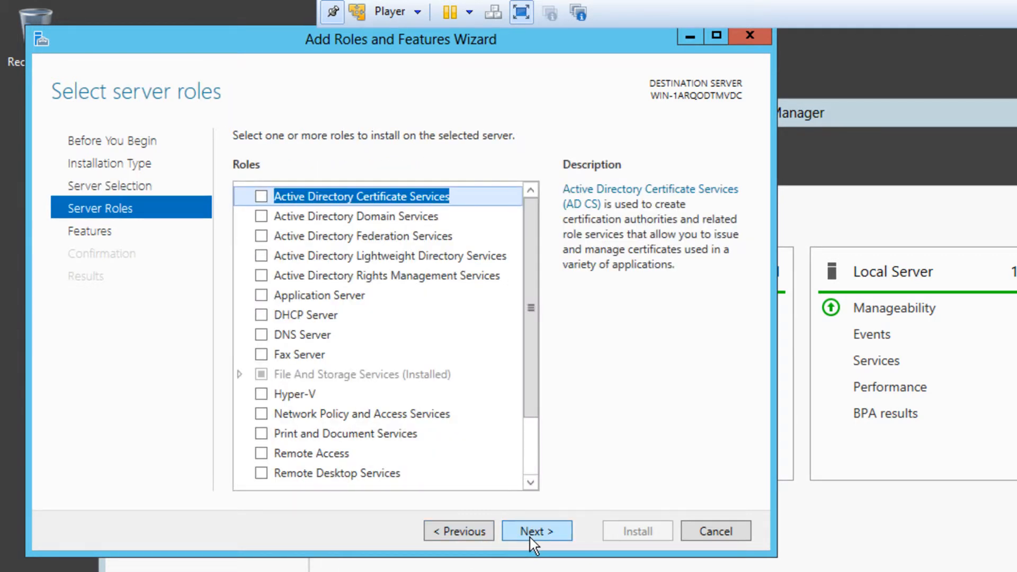
Step: Select the CGI role service from Application Development in the Web Server (IIS) role and continue to the features selection
{"action": "left_click_drag", "start_coordinate": [535, 370], "coordinate": [543, 447]}
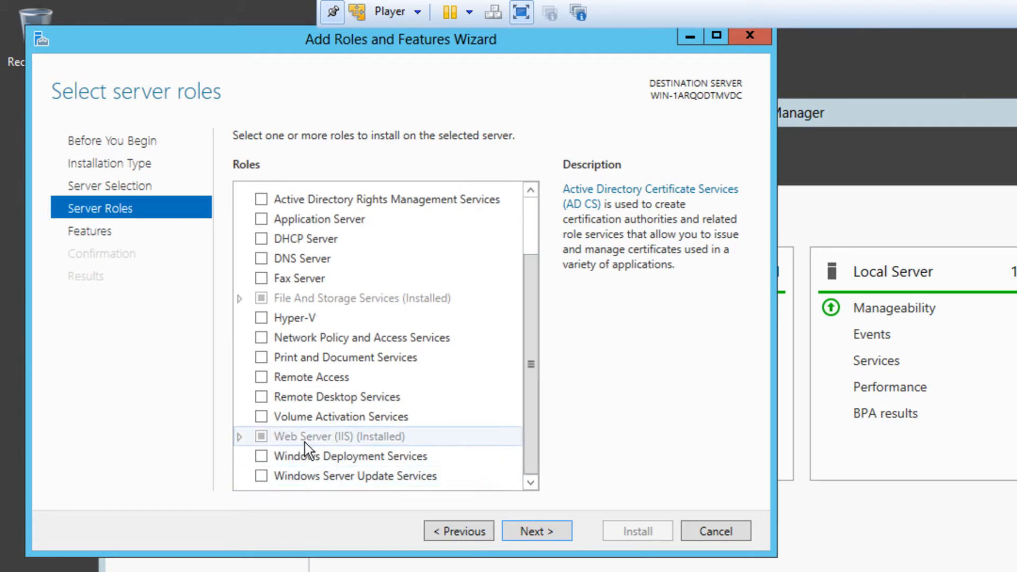
{"action": "left_click", "coordinate": [418, 436]}
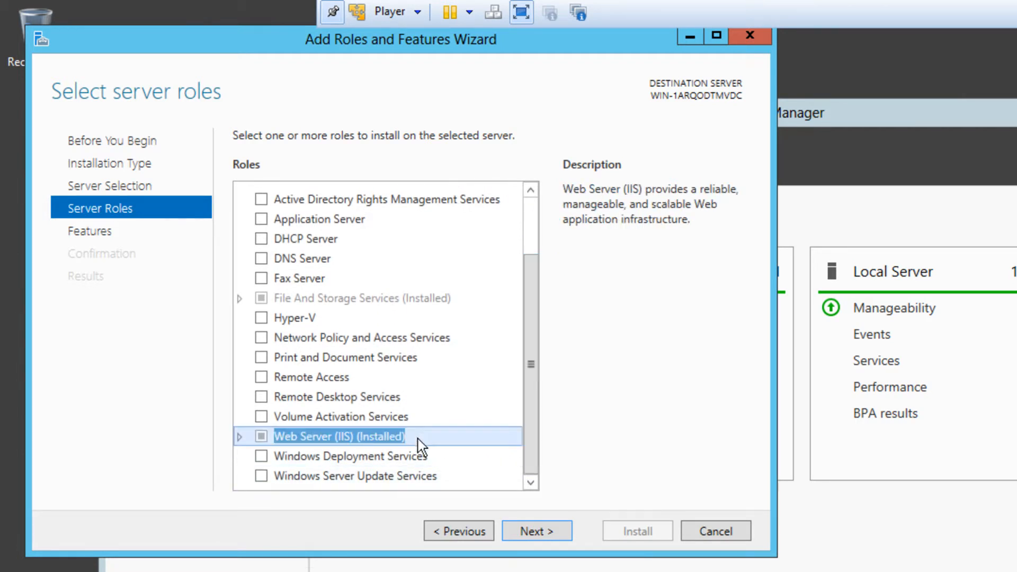
{"action": "left_click", "coordinate": [239, 437]}
{"action": "scroll", "coordinate": [409, 392], "scroll_direction": "down", "scroll_amount": 3}
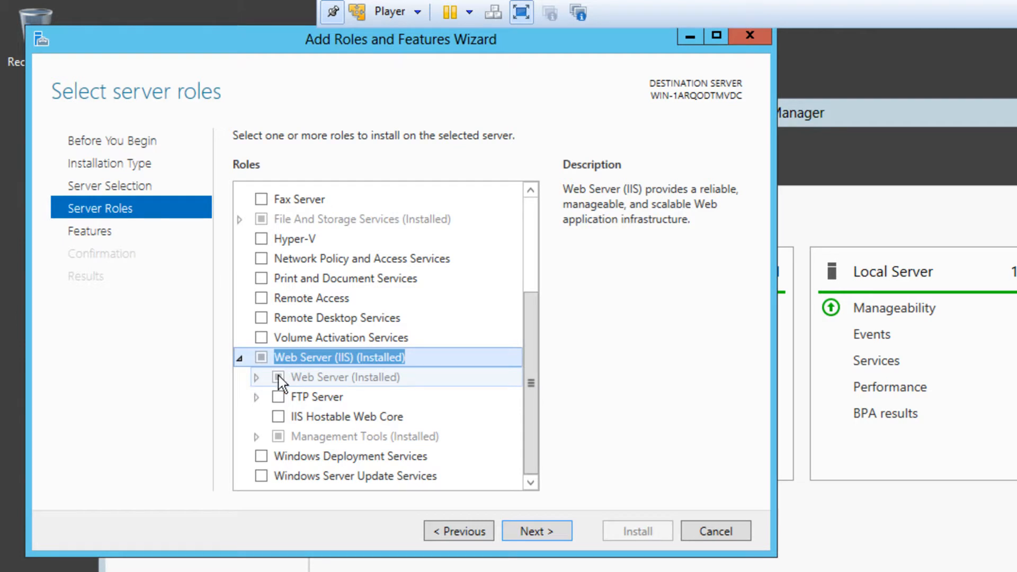
{"action": "left_click", "coordinate": [256, 377]}
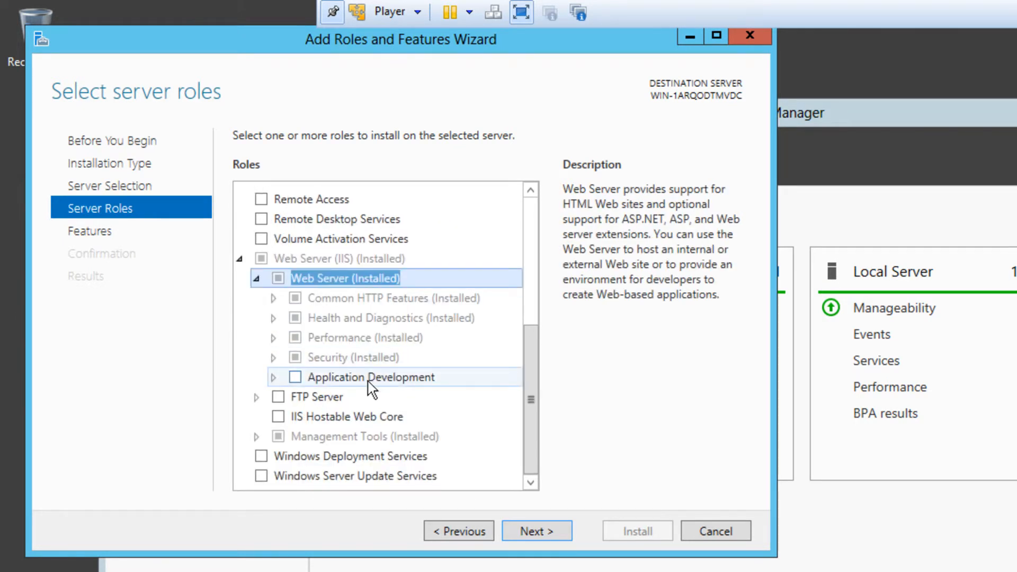
{"action": "left_click", "coordinate": [273, 377]}
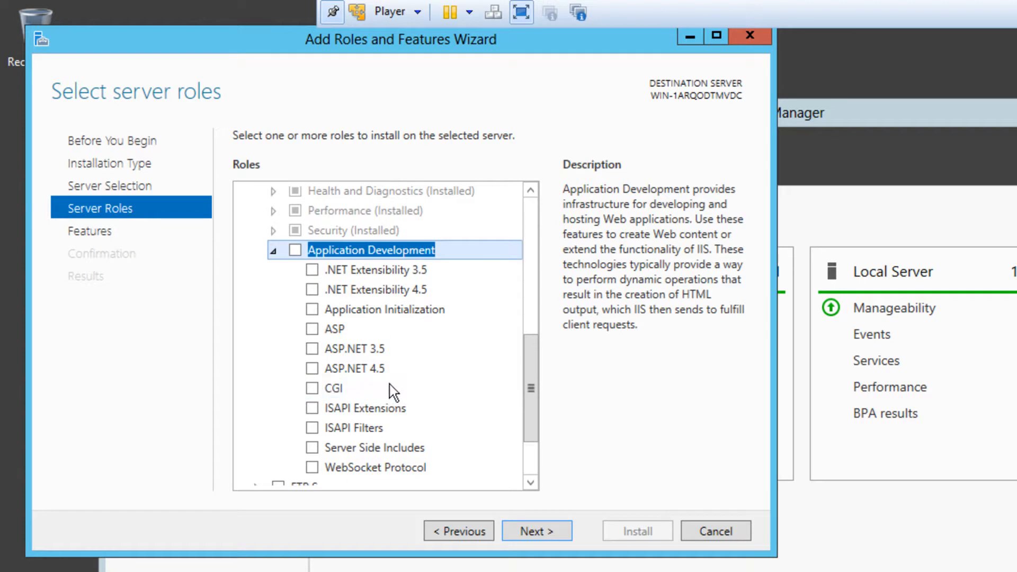
{"action": "left_click", "coordinate": [312, 388]}
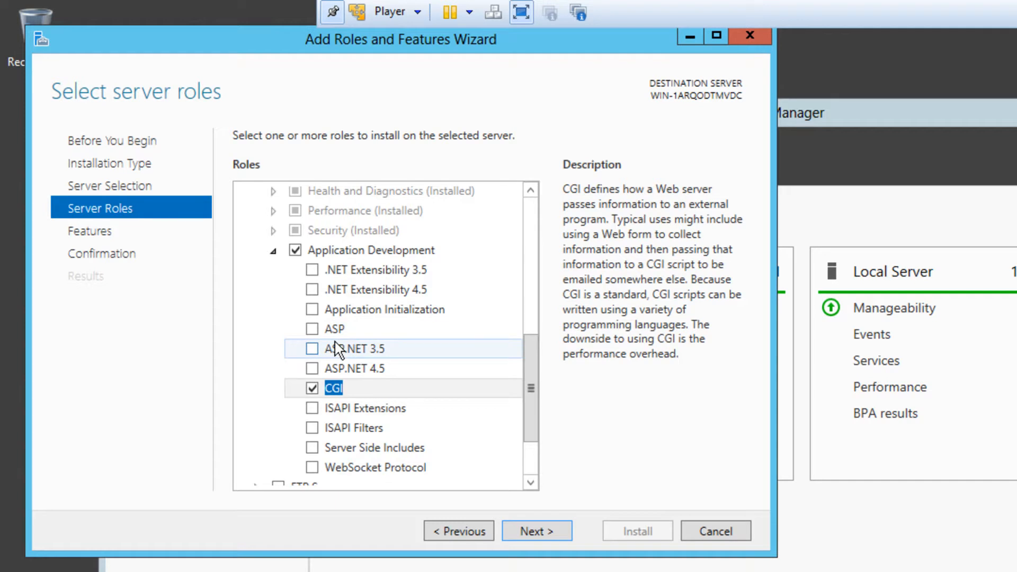
{"action": "left_click", "coordinate": [547, 532]}
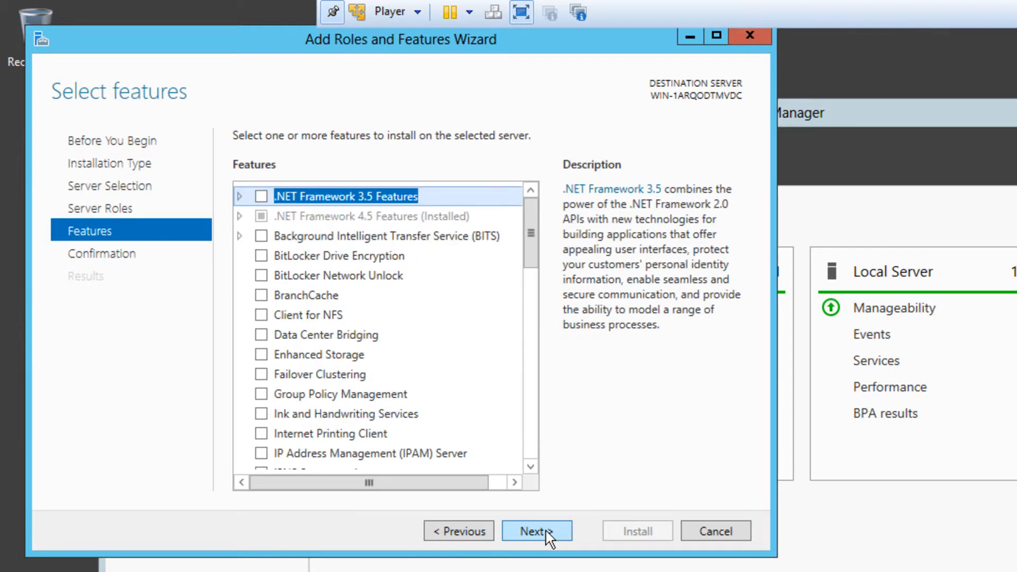
Step: Install the CGI role service without extra features, then close the wizard and Server Manager
{"action": "scroll", "coordinate": [545, 291], "scroll_direction": "down", "scroll_amount": 2}
{"action": "scroll", "coordinate": [543, 371], "scroll_direction": "down", "scroll_amount": 7}
{"action": "scroll", "coordinate": [538, 334], "scroll_direction": "up", "scroll_amount": 12}
{"action": "left_click", "coordinate": [526, 531]}
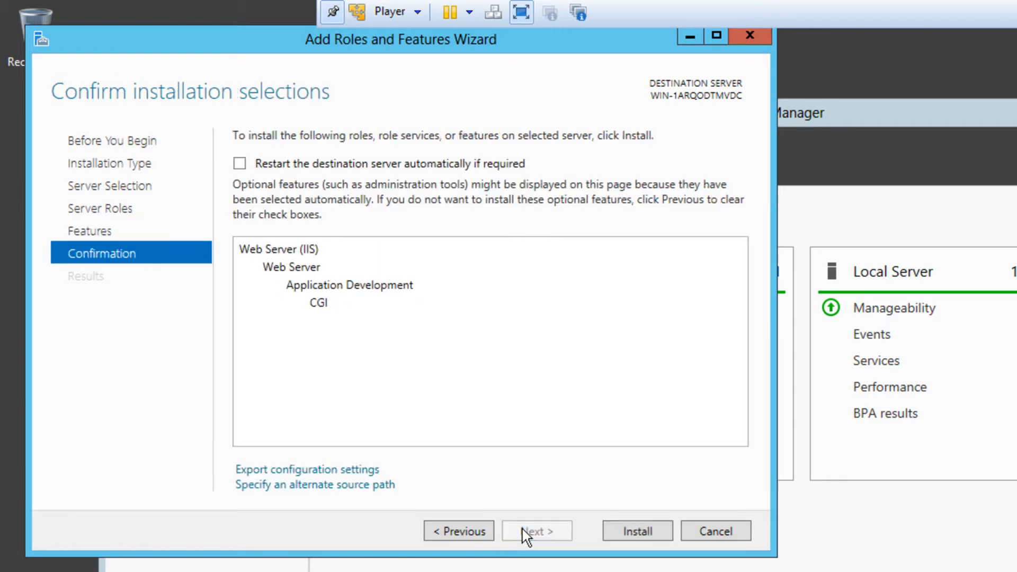
{"action": "left_click", "coordinate": [630, 532]}
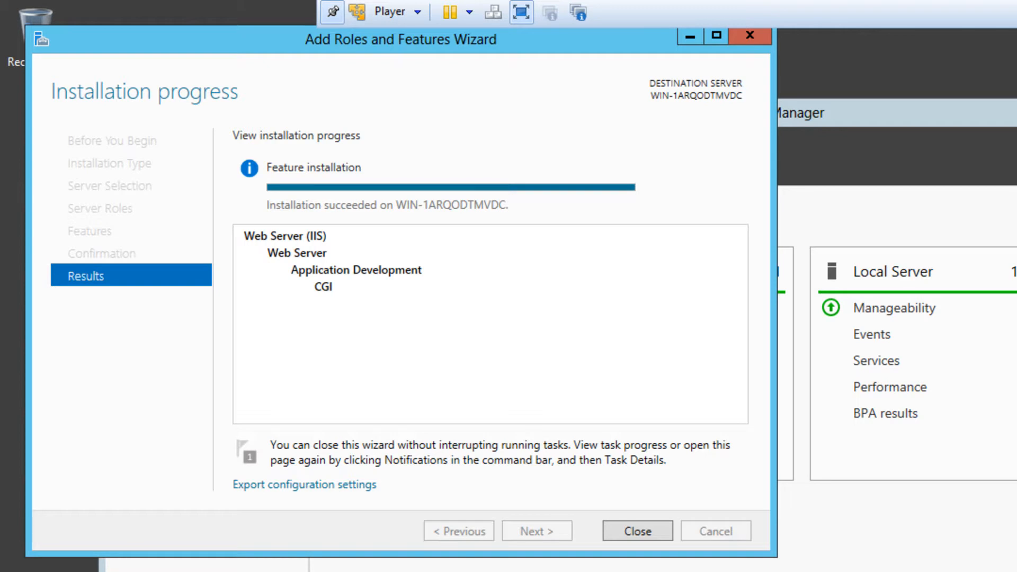
{"action": "left_click", "coordinate": [647, 531]}
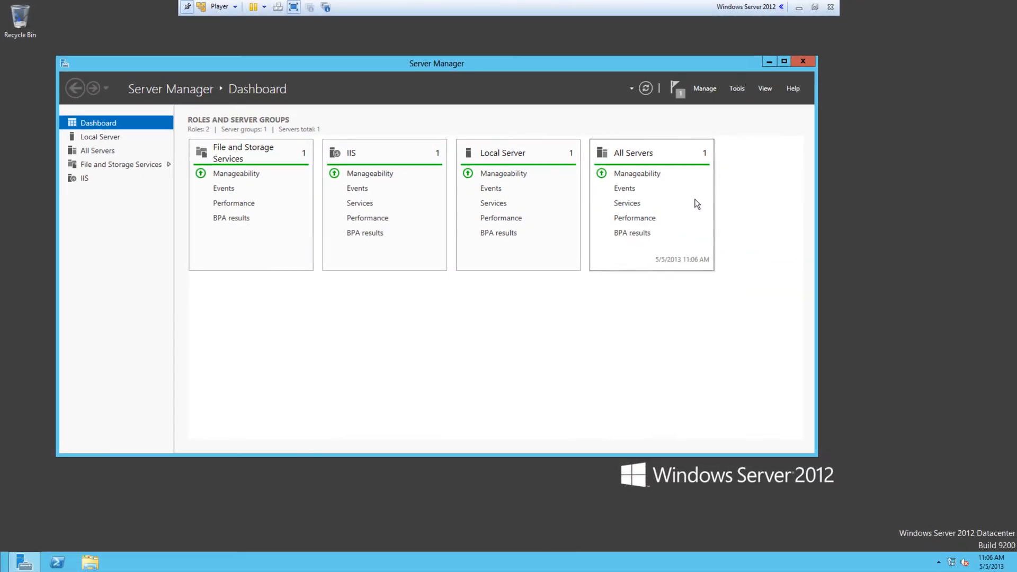
{"action": "left_click", "coordinate": [801, 62]}
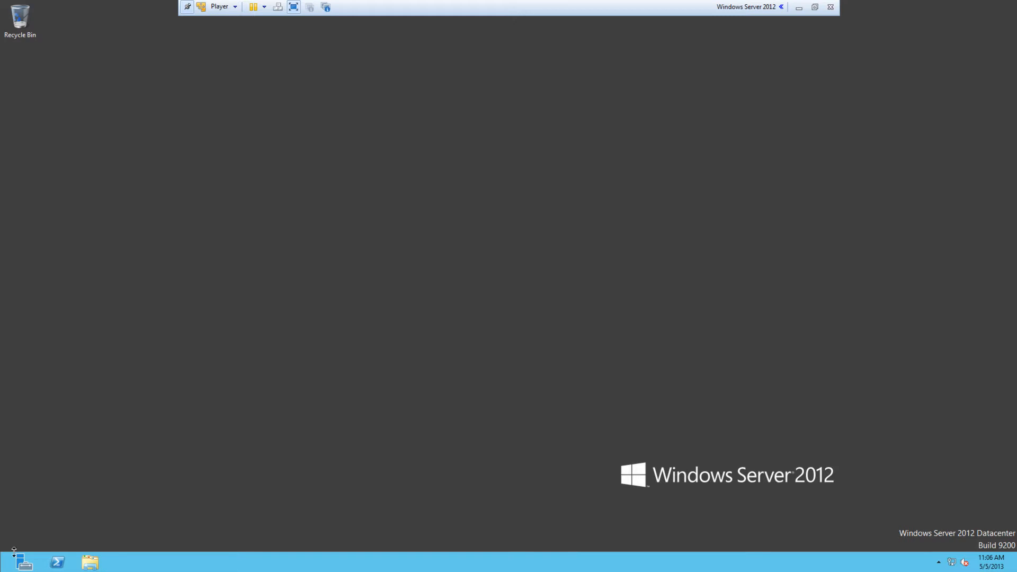
Step: Open the C:\inetpub\wwwroot folder in File Explorer
{"action": "left_click", "coordinate": [90, 562]}
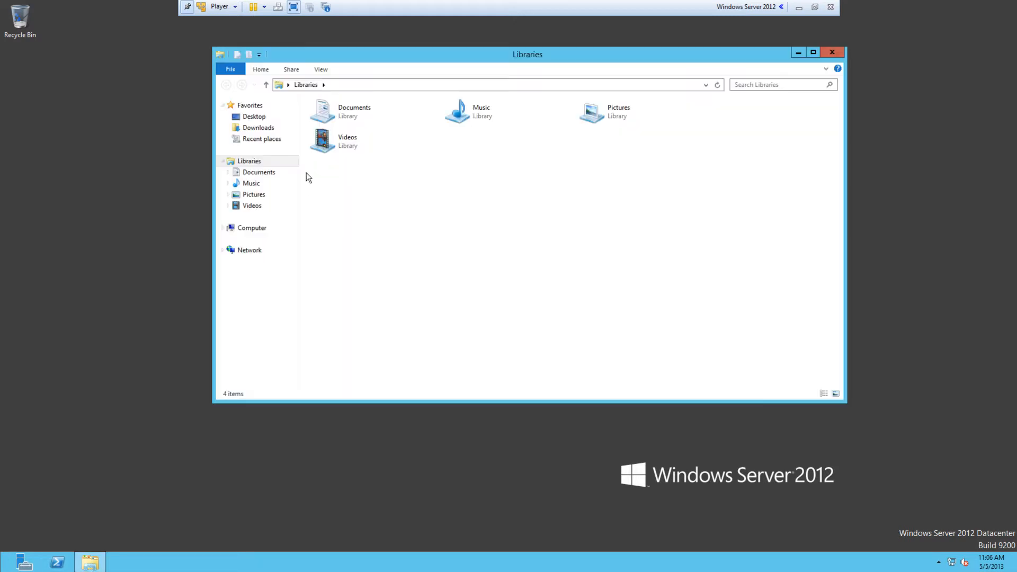
{"action": "left_click", "coordinate": [249, 228]}
{"action": "double_click", "coordinate": [367, 126]}
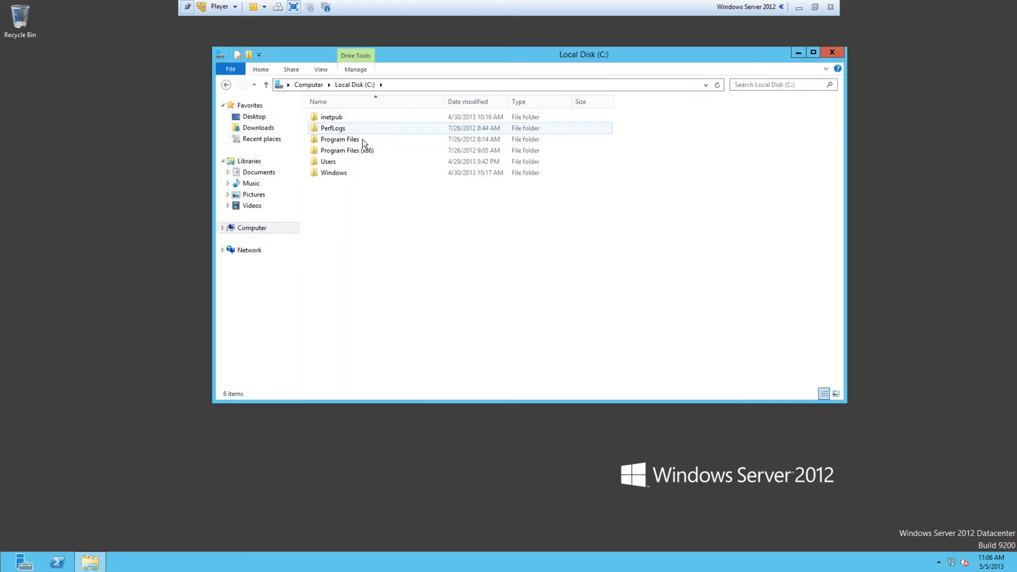
{"action": "double_click", "coordinate": [333, 118]}
{"action": "double_click", "coordinate": [341, 161]}
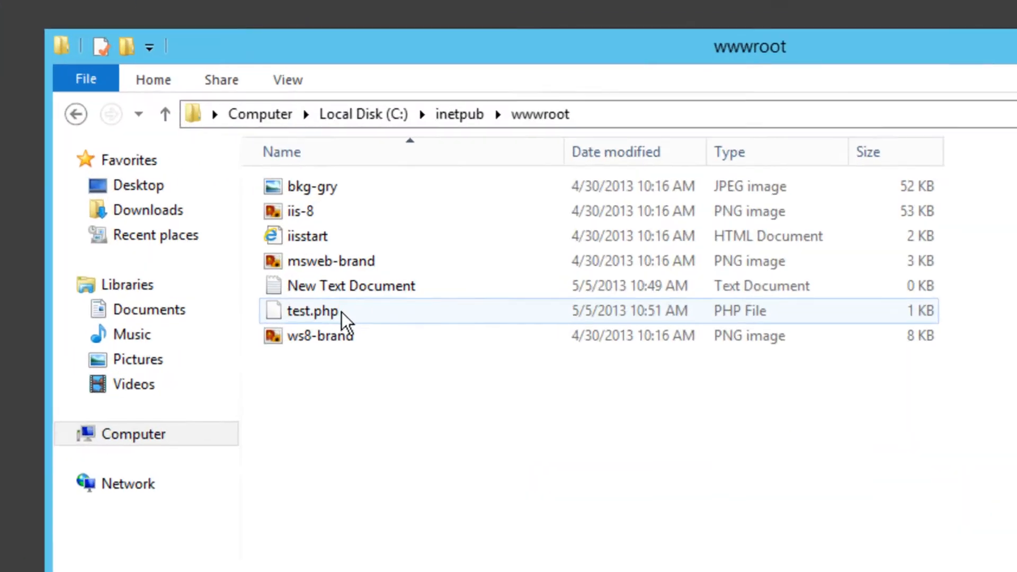
Step: Delete the existing test.php and New Text Document files from the wwwroot folder
{"action": "left_click", "coordinate": [331, 201]}
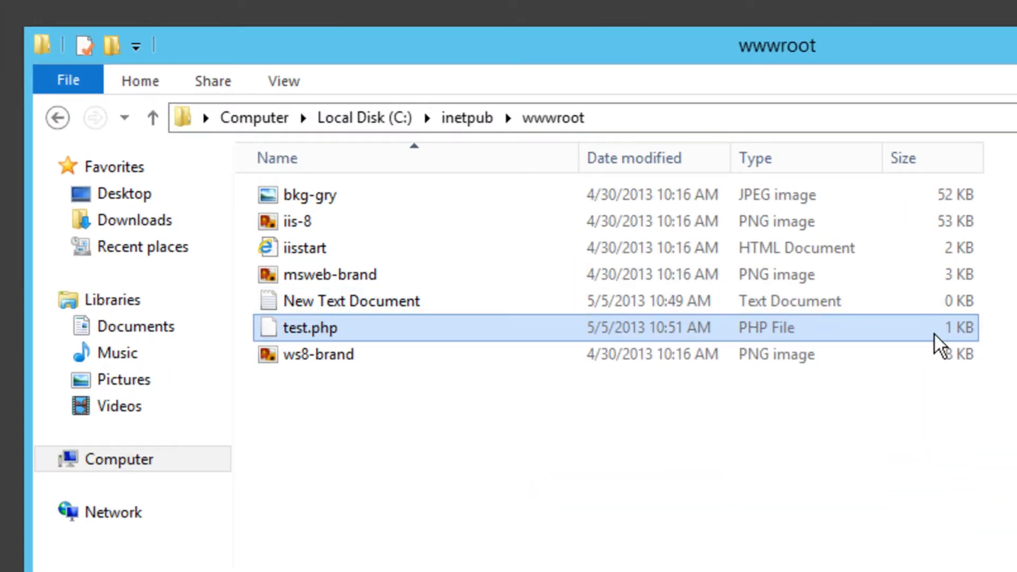
{"action": "key", "text": "Delete"}
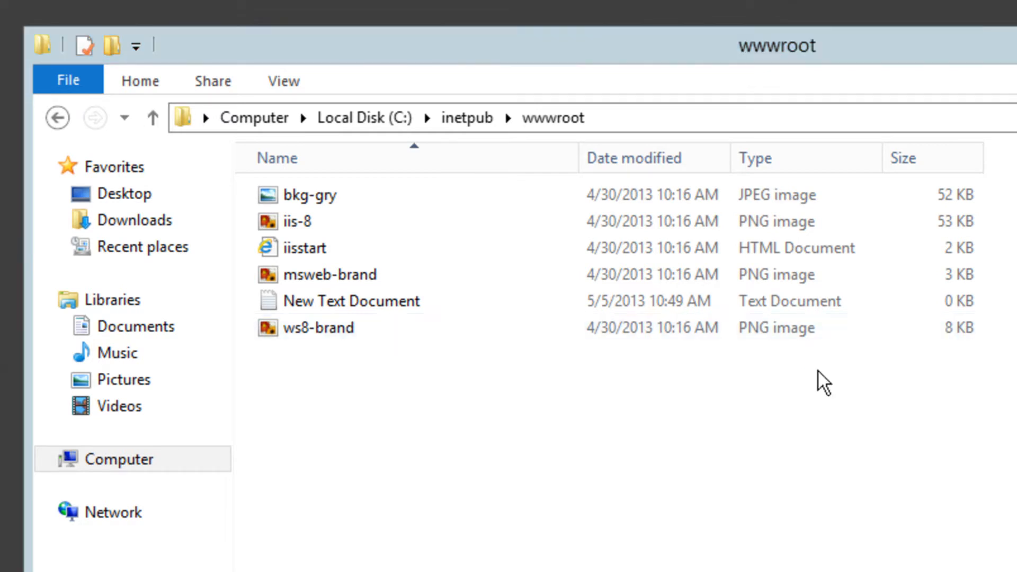
{"action": "left_click", "coordinate": [486, 452]}
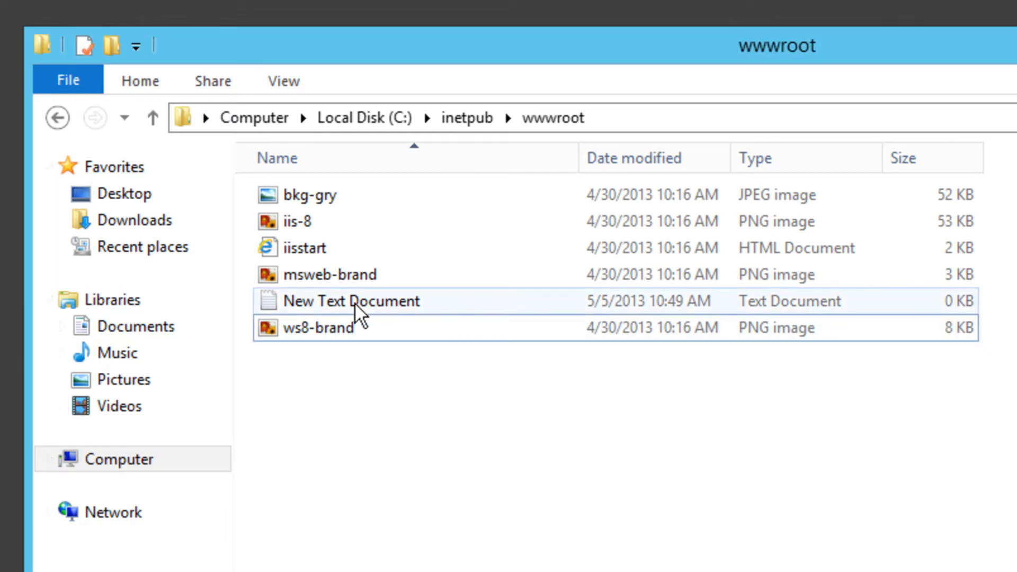
{"action": "left_click", "coordinate": [386, 303]}
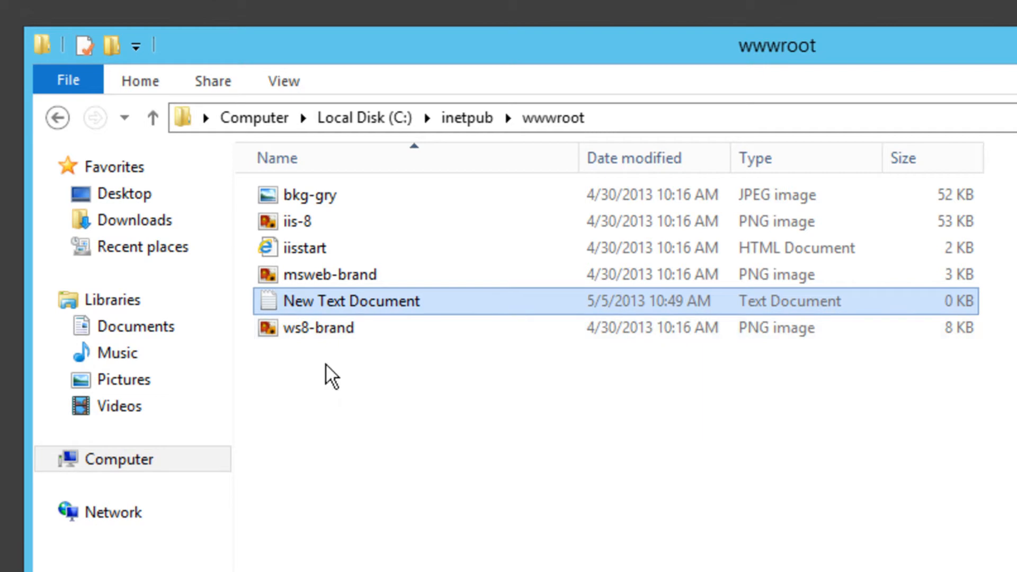
{"action": "right_click", "coordinate": [445, 414]}
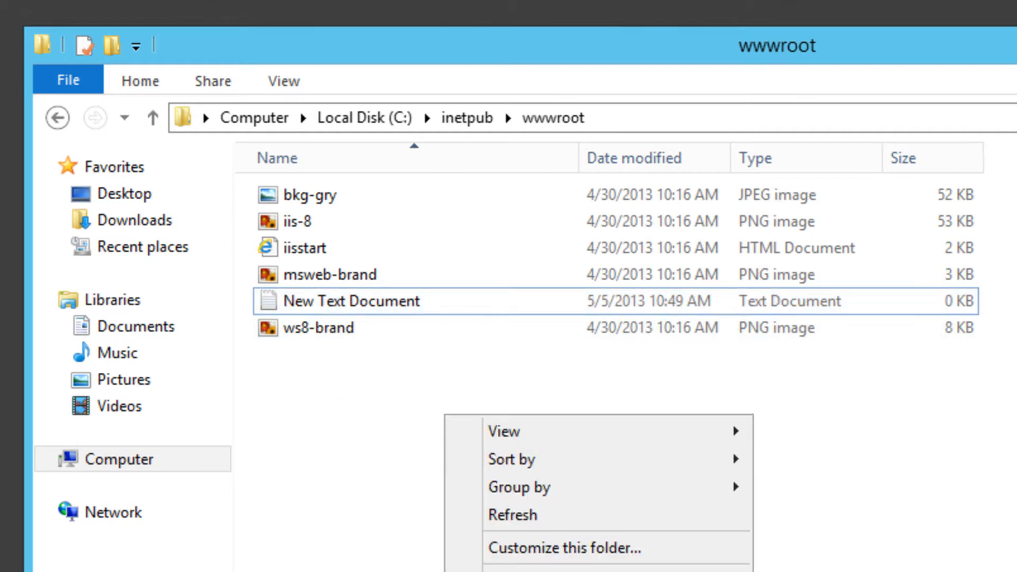
{"action": "left_click", "coordinate": [321, 306]}
{"action": "key", "text": "Delete"}
Step: Create a new text document in the wwwroot folder and open it in Notepad
{"action": "right_click", "coordinate": [273, 367]}
{"action": "mouse_move", "coordinate": [405, 371]}
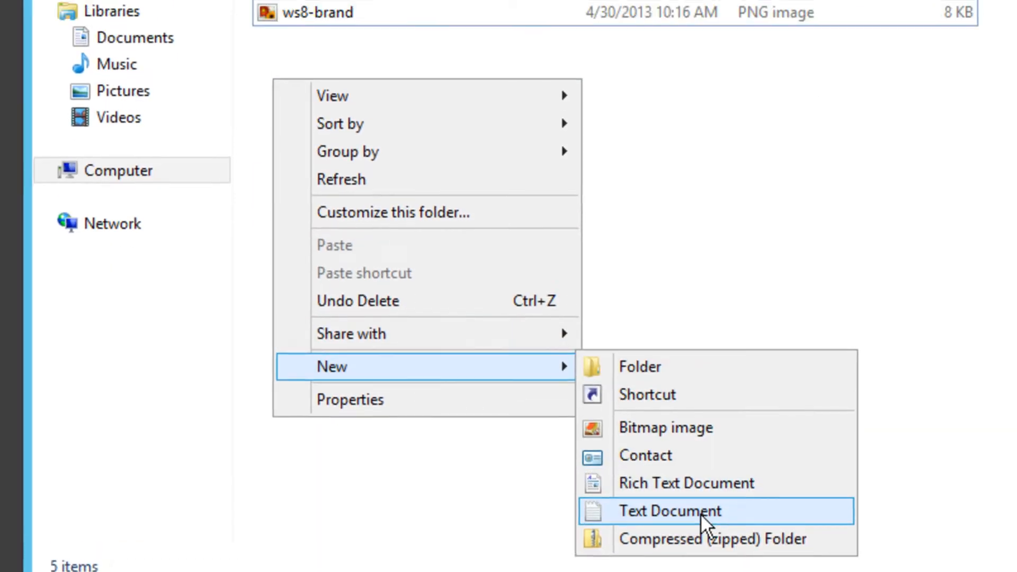
{"action": "left_click", "coordinate": [708, 523]}
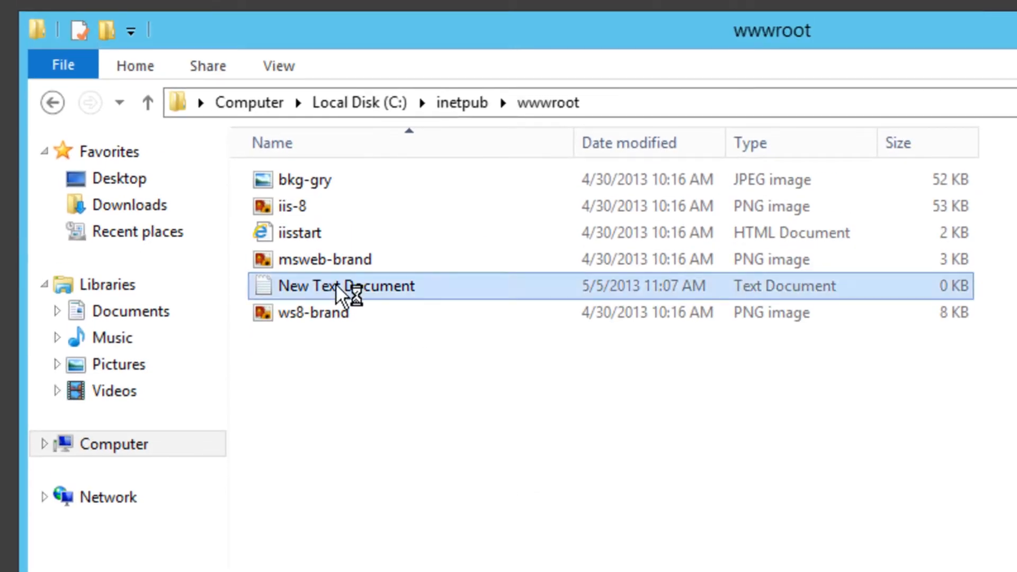
{"action": "double_click", "coordinate": [336, 238]}
Step: Write a three-line PHP script that calls phpinfo(); between the <?php and ?> tags
{"action": "type", "text": "<?php"}
{"action": "key", "text": "Return"}
{"action": "key", "text": "Return"}
{"action": "type", "text": "?>"}
{"action": "key", "text": "BackSpace"}
{"action": "type", "text": ">"}
{"action": "key", "text": "Up"}
{"action": "type", "text": "phpinfo"}
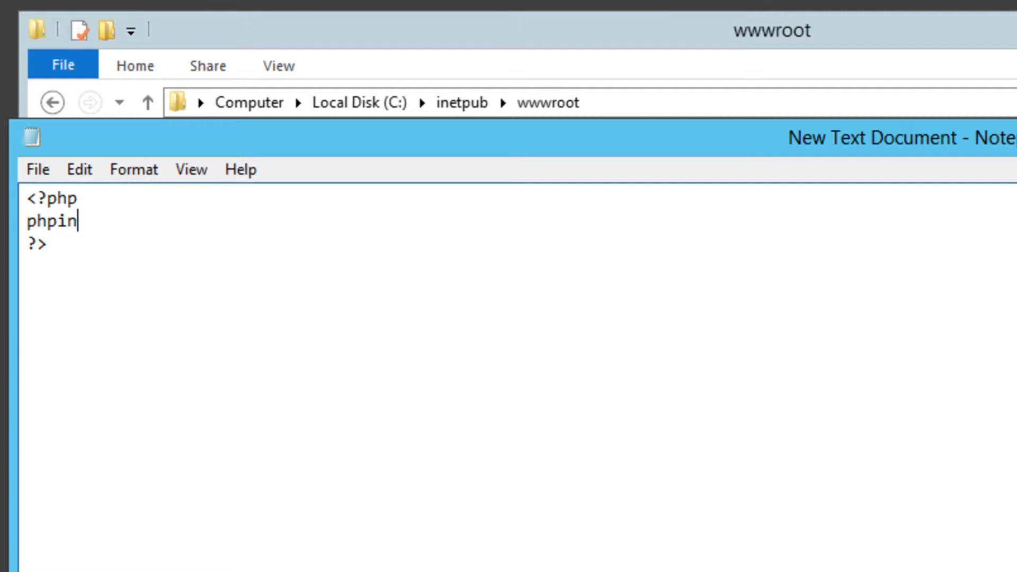
{"action": "type", "text": "();"}
Step: Save the script in wwwroot as test.php with the All Files type, and close Notepad
{"action": "left_click", "coordinate": [49, 170]}
{"action": "left_click", "coordinate": [79, 283]}
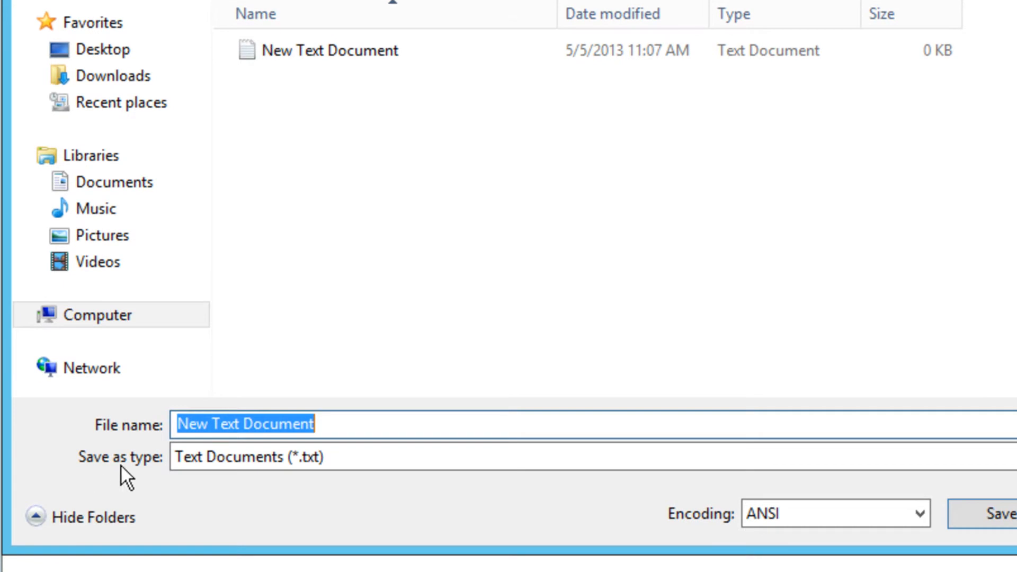
{"action": "left_click", "coordinate": [272, 556]}
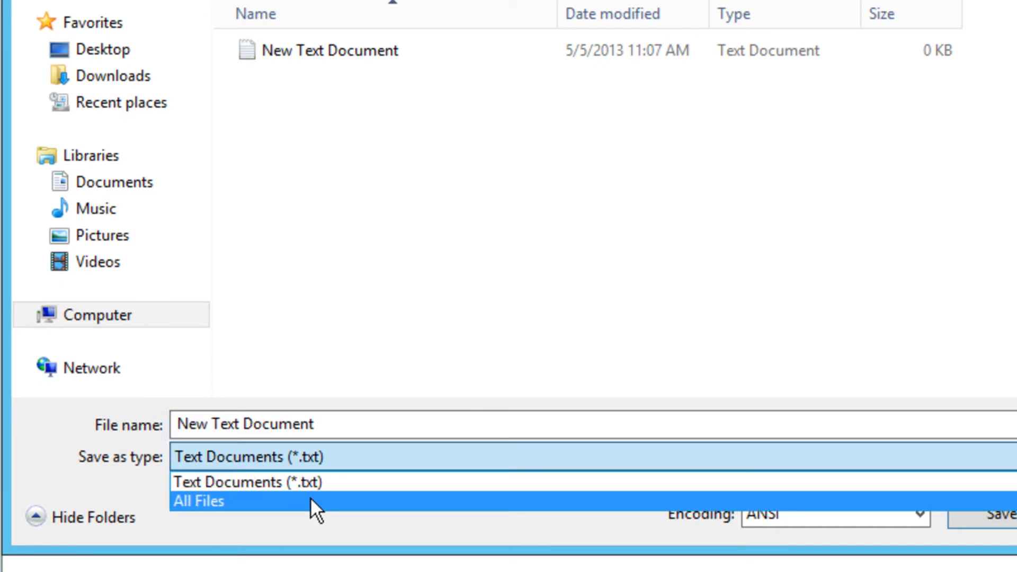
{"action": "left_click", "coordinate": [249, 500]}
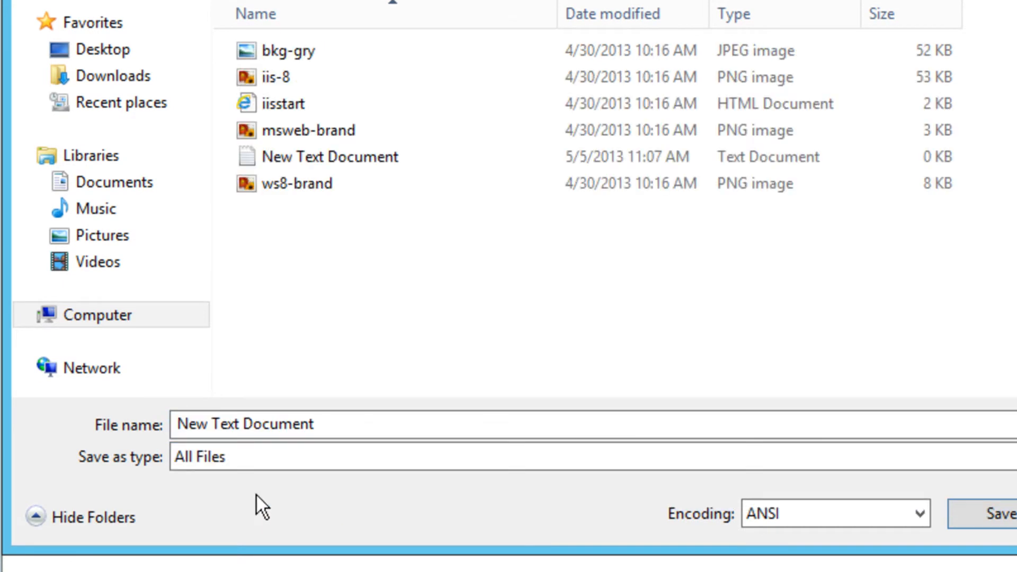
{"action": "left_click", "coordinate": [366, 412]}
{"action": "type", "text": "test.php"}
{"action": "key", "text": "Return"}
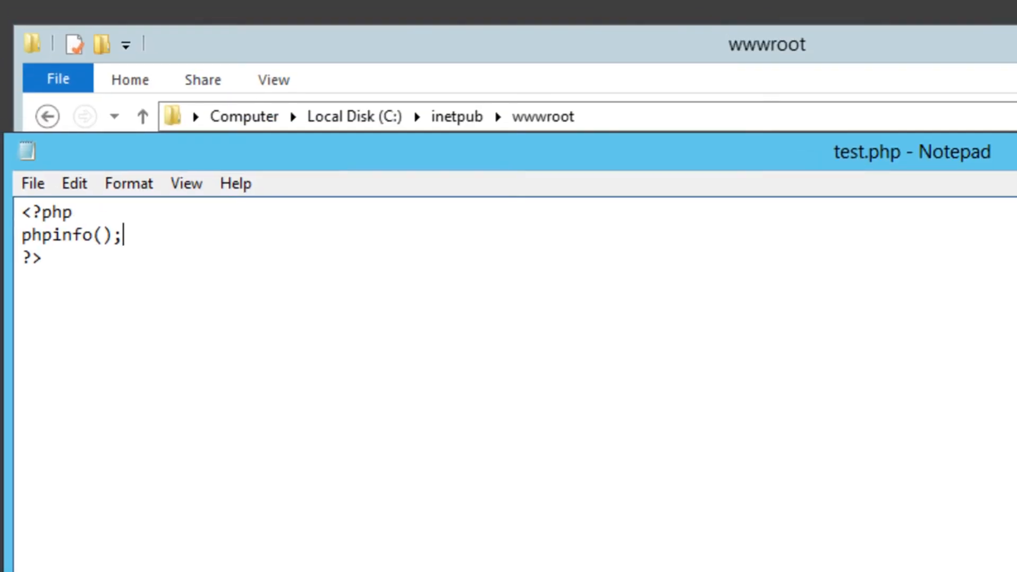
{"action": "key", "text": "alt+F4"}
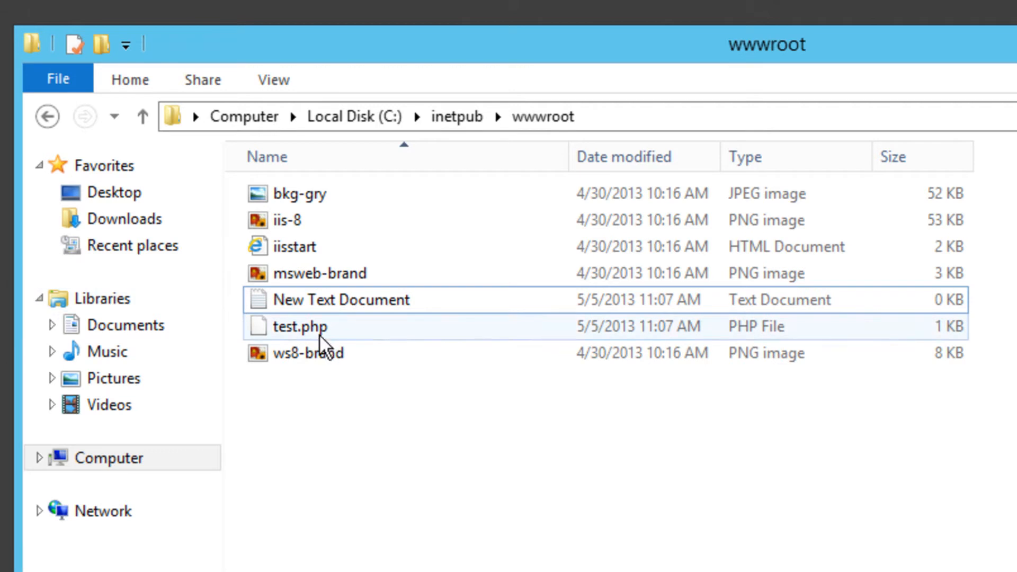
{"action": "left_click", "coordinate": [315, 327]}
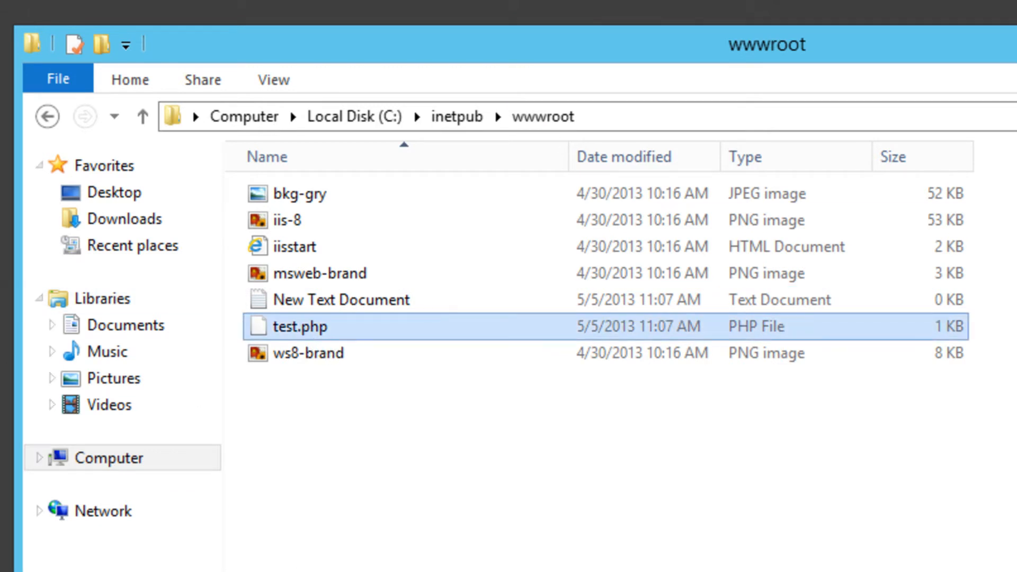
{"action": "key", "text": "alt+F4"}
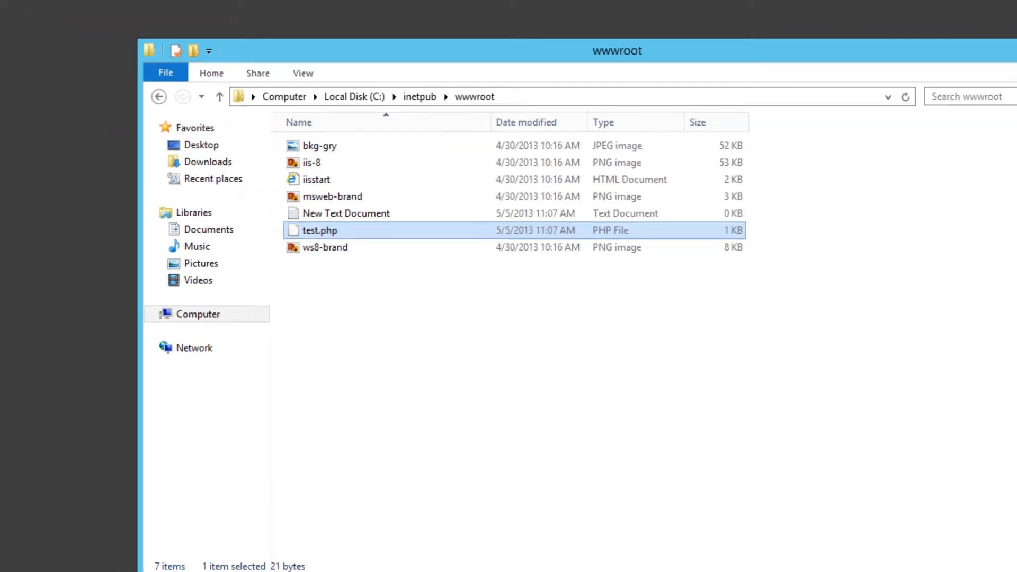
Step: Switch to Internet Explorer and load the local web server's start page at localhost/
{"action": "left_click", "coordinate": [3, 570]}
{"action": "left_click", "coordinate": [151, 264]}
{"action": "left_click", "coordinate": [167, 16]}
{"action": "type", "text": "localhost/"}
{"action": "key", "text": "Return"}
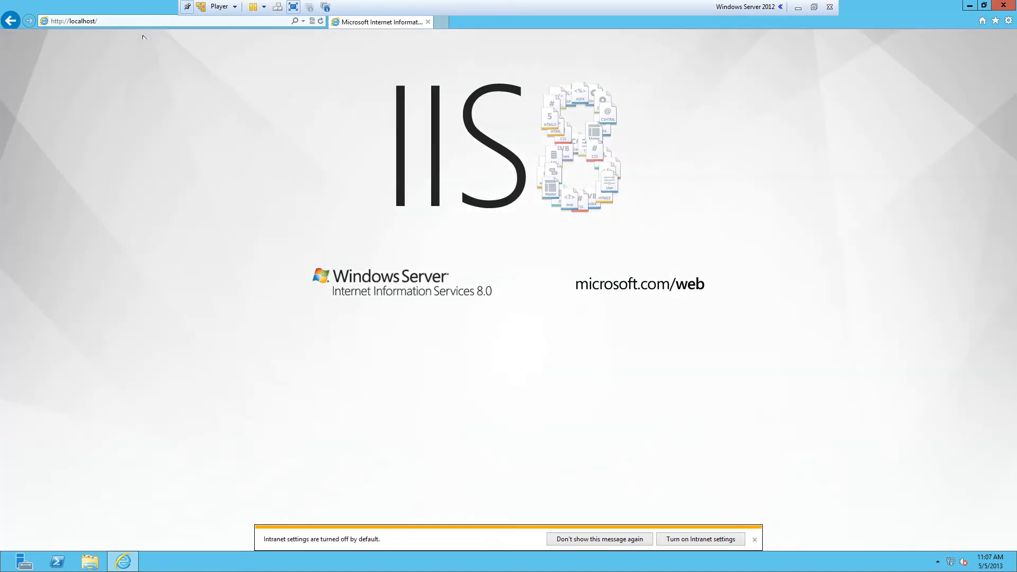
Step: Load the PHP test page from the local web server at localhost/test.php
{"action": "left_click", "coordinate": [142, 21]}
{"action": "left_click", "coordinate": [142, 21]}
{"action": "type", "text": "test"}
{"action": "left_click", "coordinate": [122, 20]}
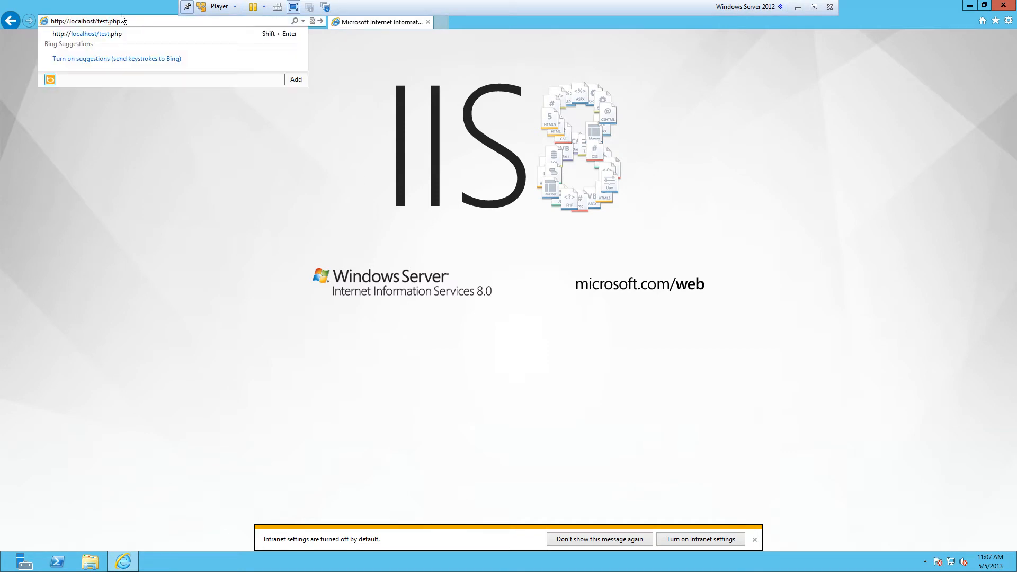
{"action": "key", "text": "Return"}
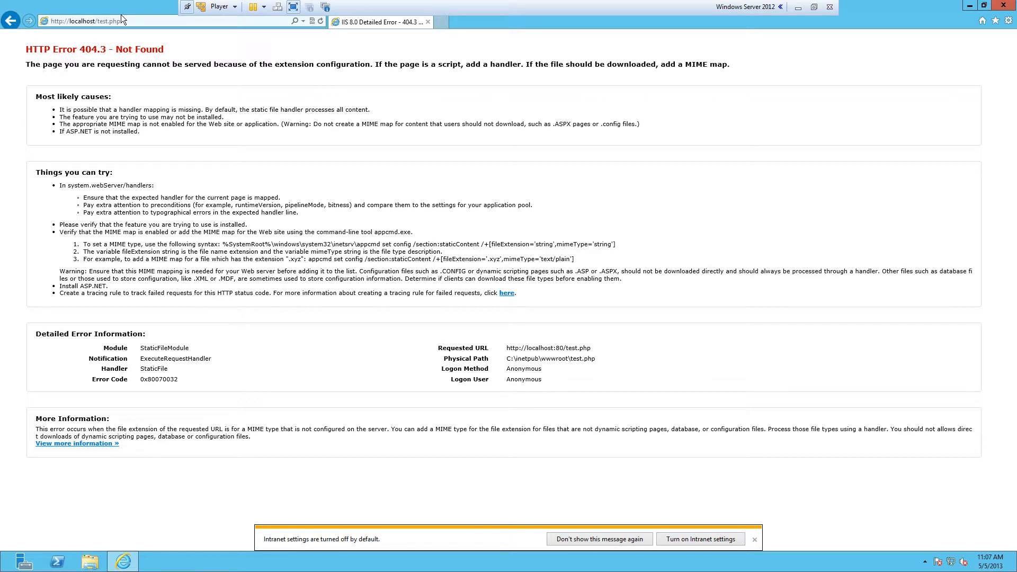
Step: Go to php.net and open the Windows 5.4.14 binaries and source page from its downloads page
{"action": "left_click", "coordinate": [117, 23]}
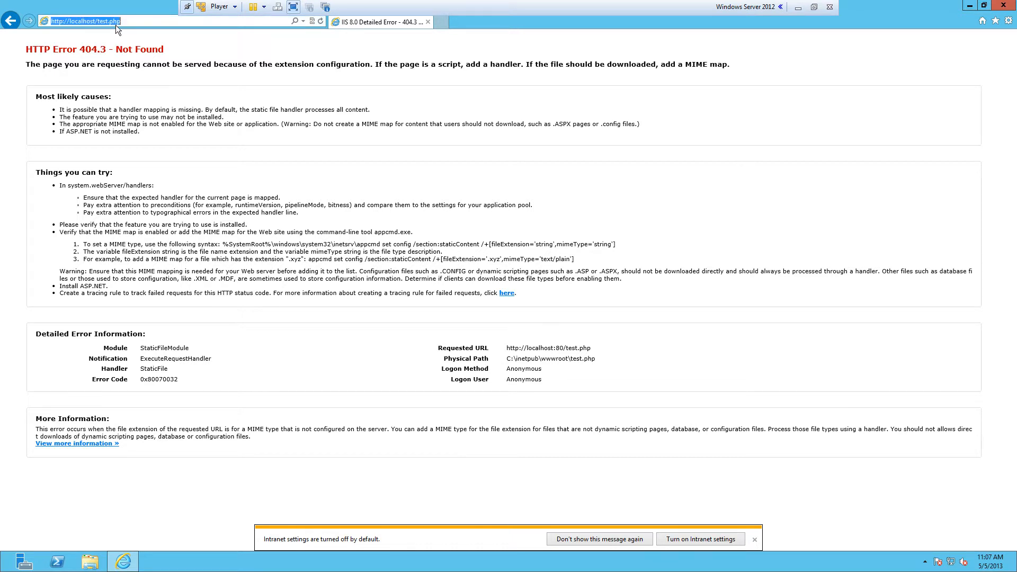
{"action": "type", "text": "php.net/"}
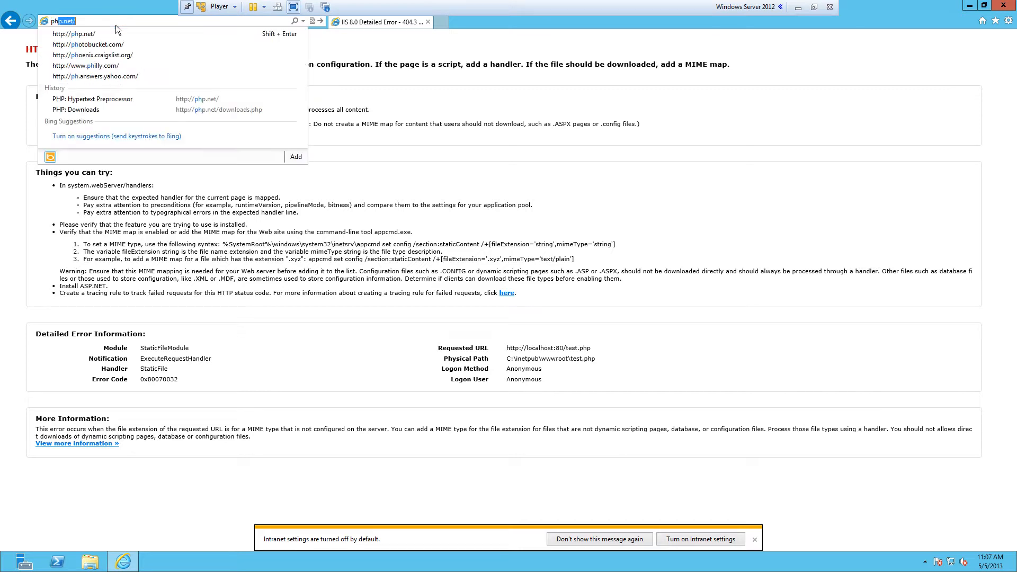
{"action": "key", "text": "Return"}
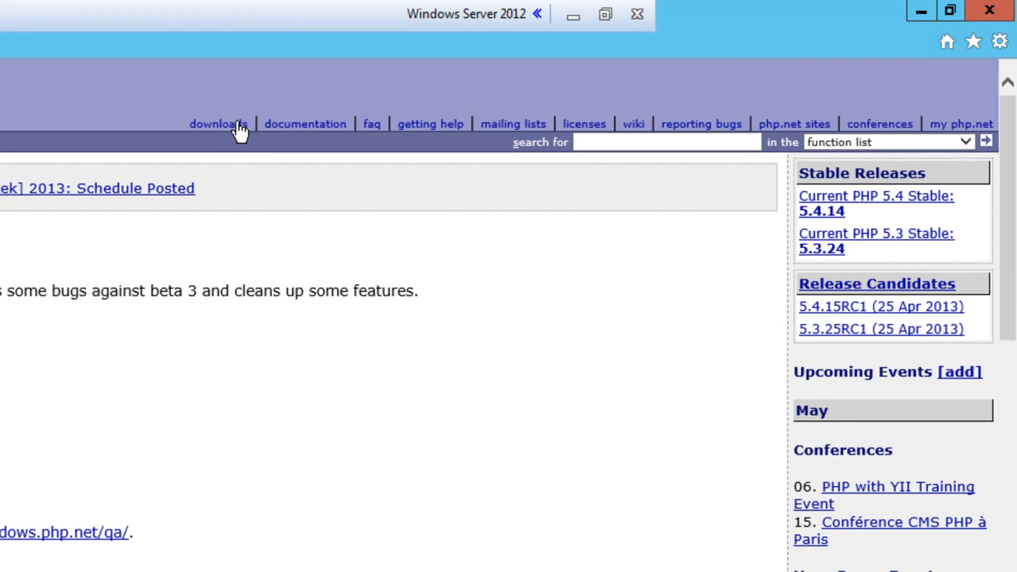
{"action": "left_click", "coordinate": [220, 124]}
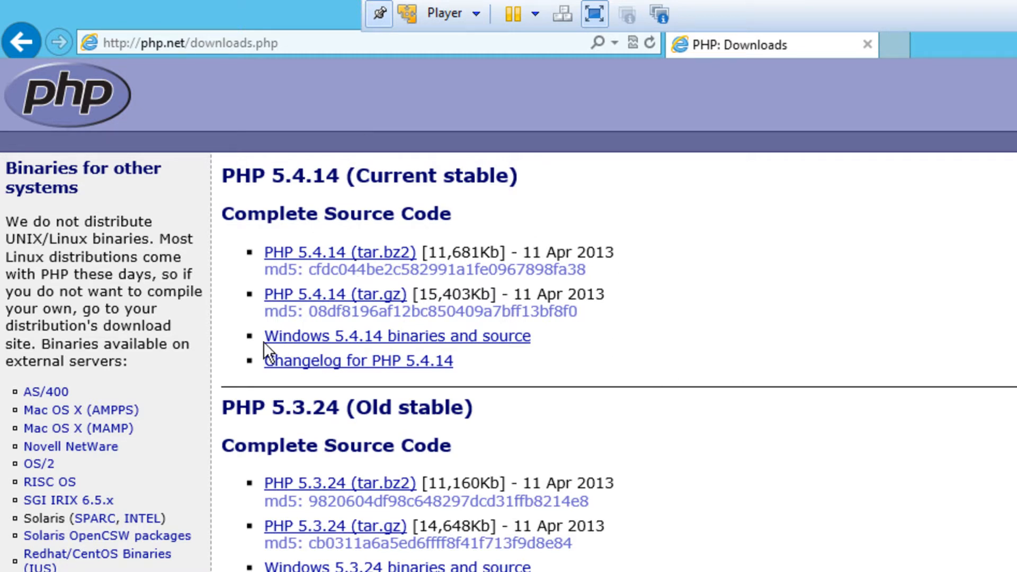
{"action": "left_click", "coordinate": [514, 343]}
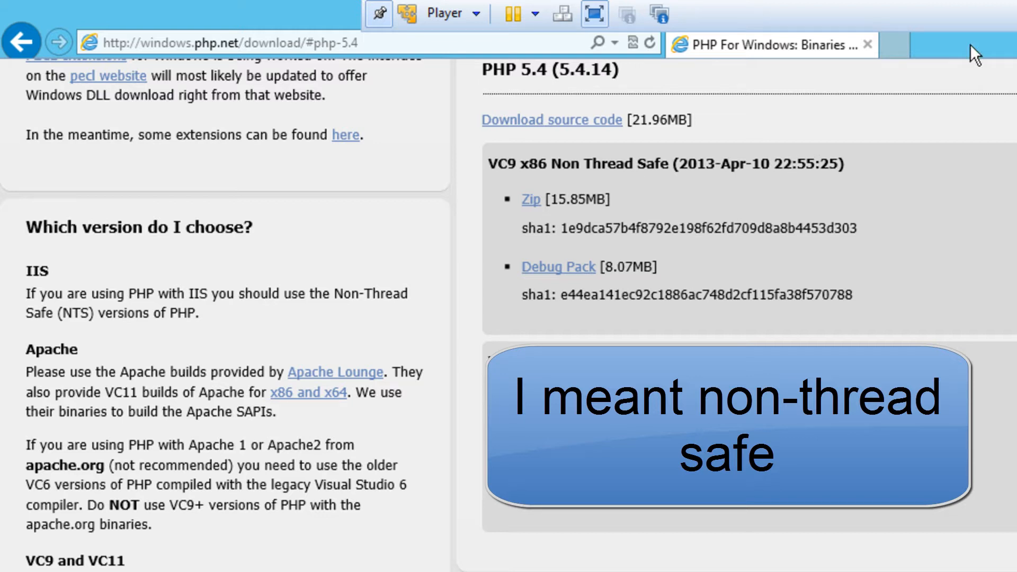
Step: Download and open the PHP 5.4.14 VC9 x86 Non Thread Safe zip, and close the browser
{"action": "left_click", "coordinate": [530, 200]}
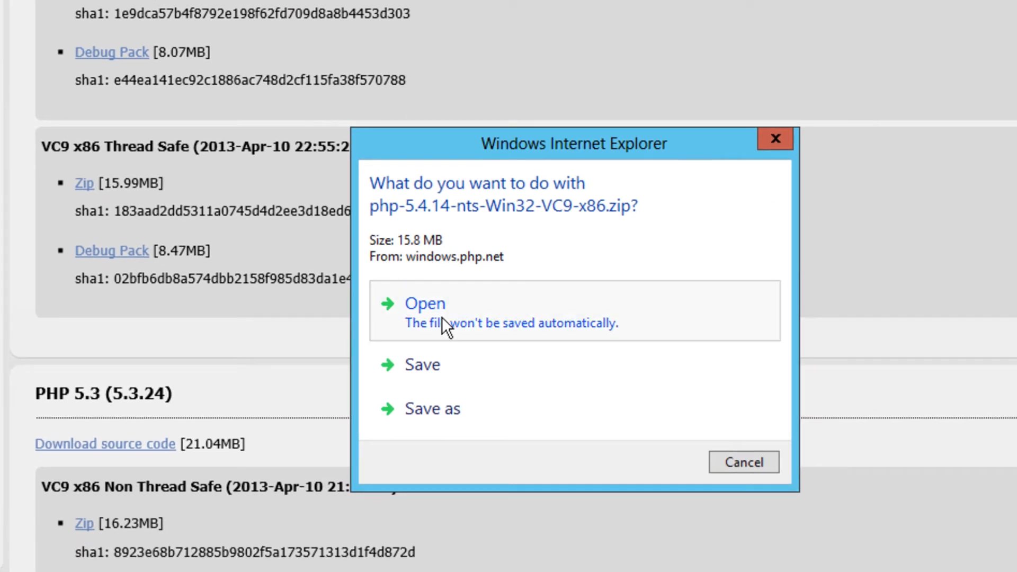
{"action": "left_click", "coordinate": [442, 319]}
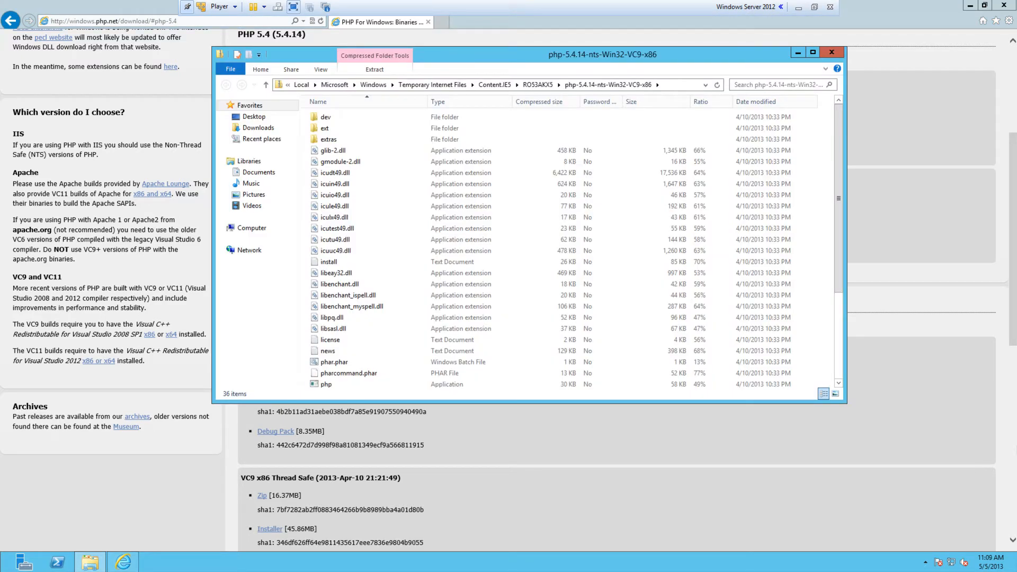
{"action": "left_click", "coordinate": [1004, 5]}
{"action": "left_click_drag", "start_coordinate": [520, 57], "coordinate": [666, 36]}
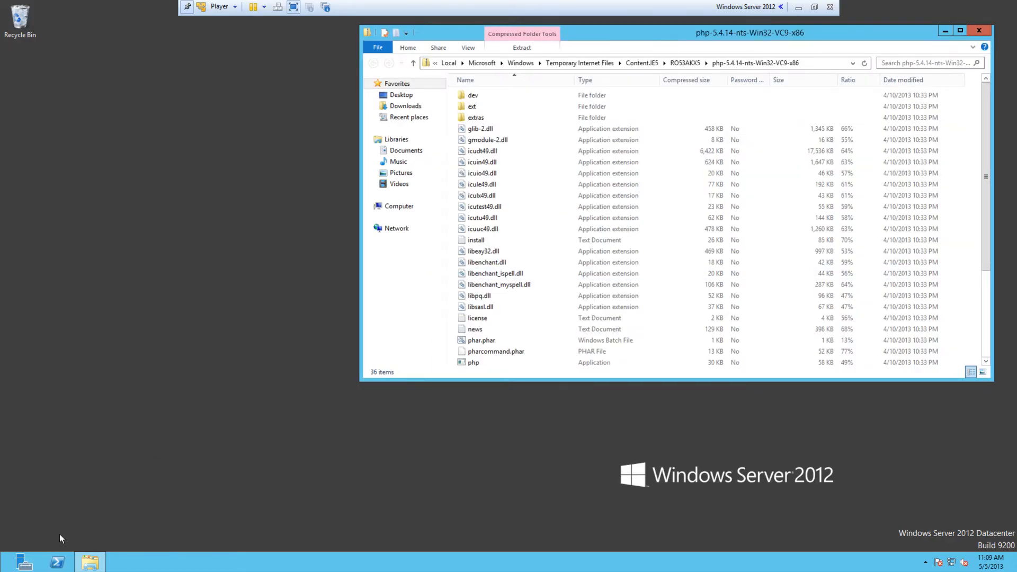
Step: Open a second File Explorer window and create a folder named php at the root of Local Disk (C:)
{"action": "right_click", "coordinate": [90, 562]}
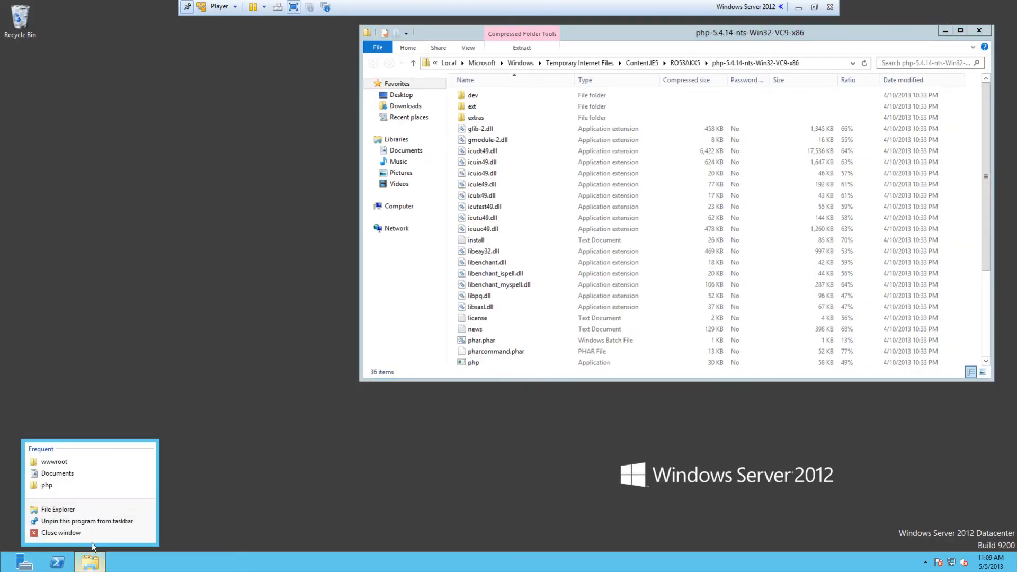
{"action": "left_click", "coordinate": [60, 511]}
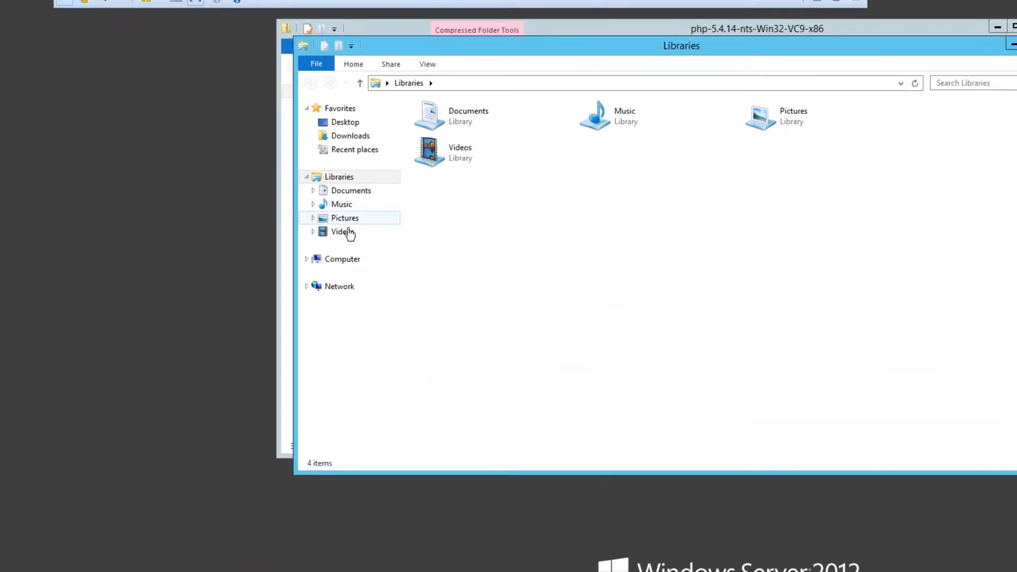
{"action": "left_click", "coordinate": [412, 220]}
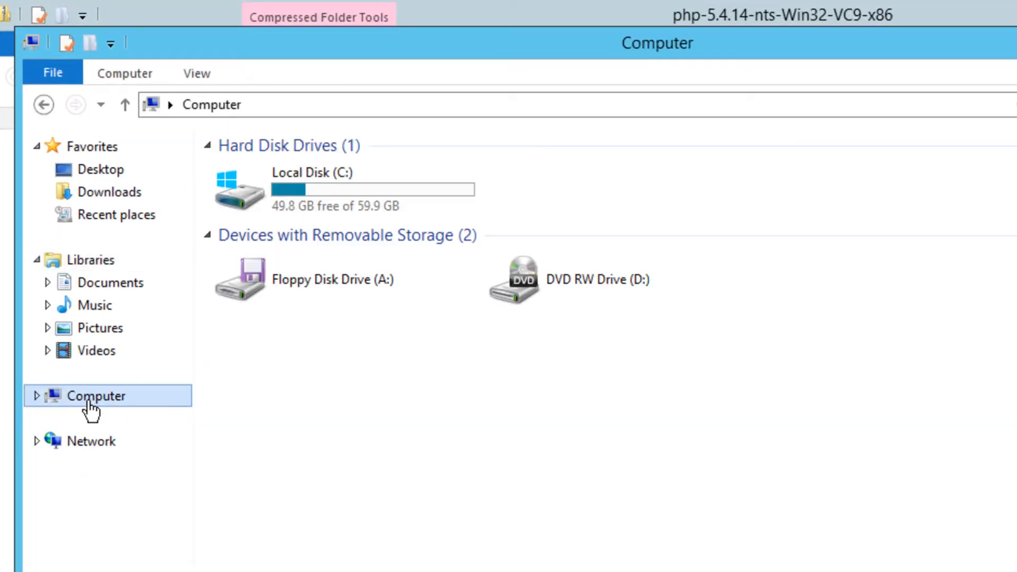
{"action": "double_click", "coordinate": [313, 190]}
{"action": "right_click", "coordinate": [280, 362]}
{"action": "mouse_move", "coordinate": [386, 570]}
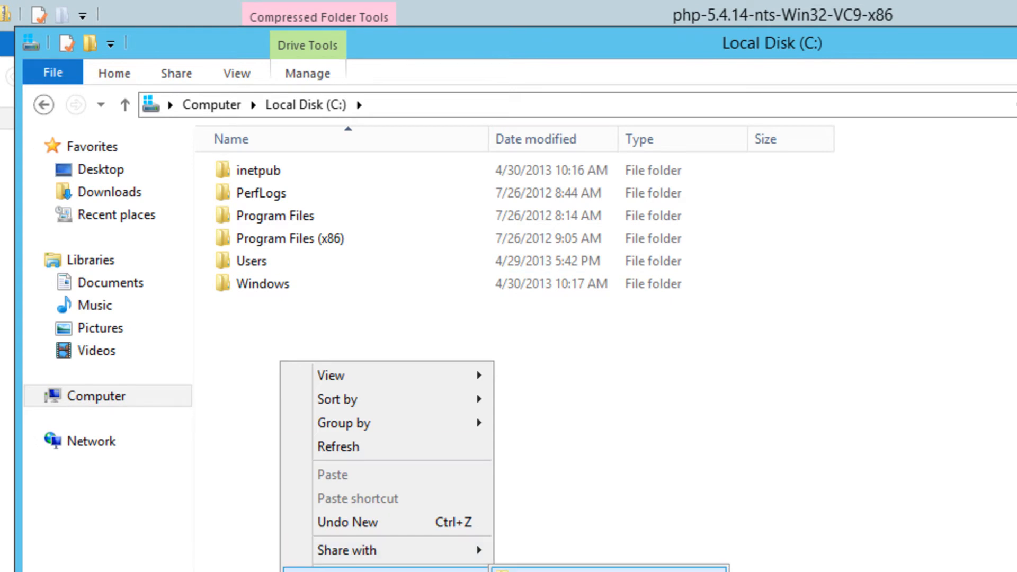
{"action": "left_click", "coordinate": [546, 571]}
{"action": "type", "text": "php"}
{"action": "key", "text": "Return"}
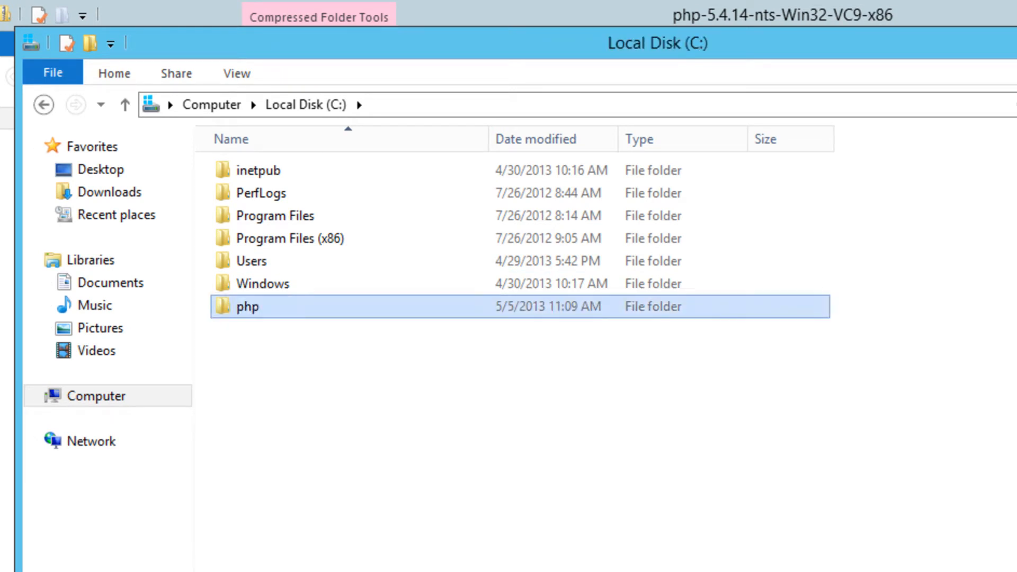
Step: Copy all files and folders from the PHP zip archive into C:\php, accepting the security warning
{"action": "double_click", "coordinate": [249, 306]}
{"action": "left_click_drag", "start_coordinate": [353, 52], "coordinate": [0, 329]}
{"action": "left_click", "coordinate": [351, 55]}
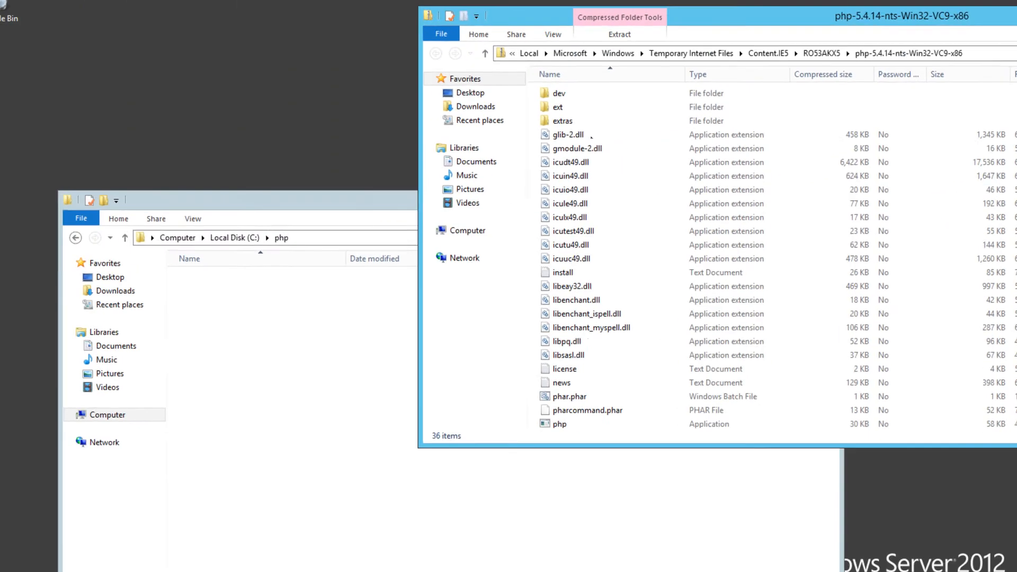
{"action": "left_click", "coordinate": [630, 178]}
{"action": "key", "text": "ctrl+a"}
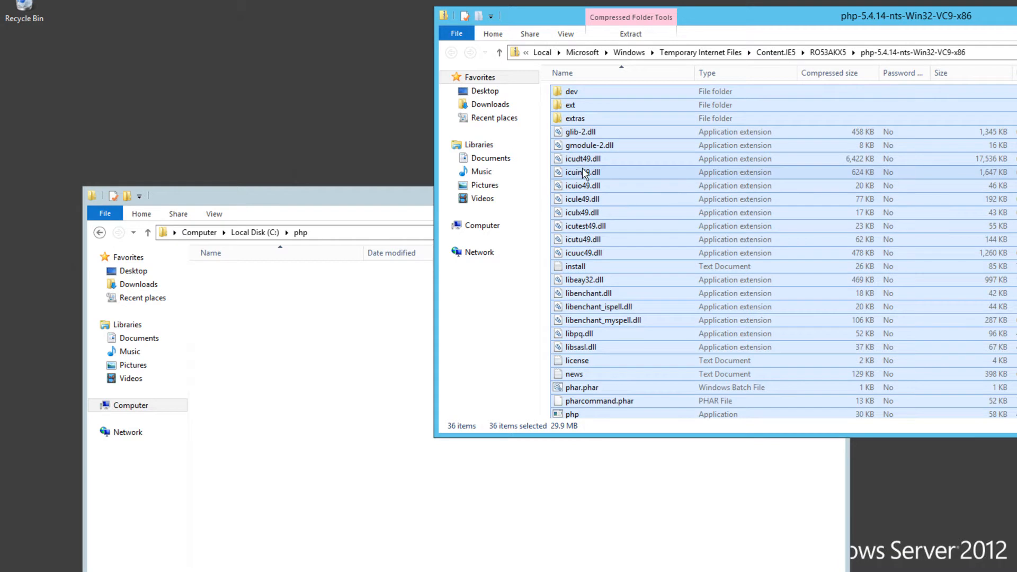
{"action": "left_click_drag", "start_coordinate": [585, 174], "coordinate": [288, 351]}
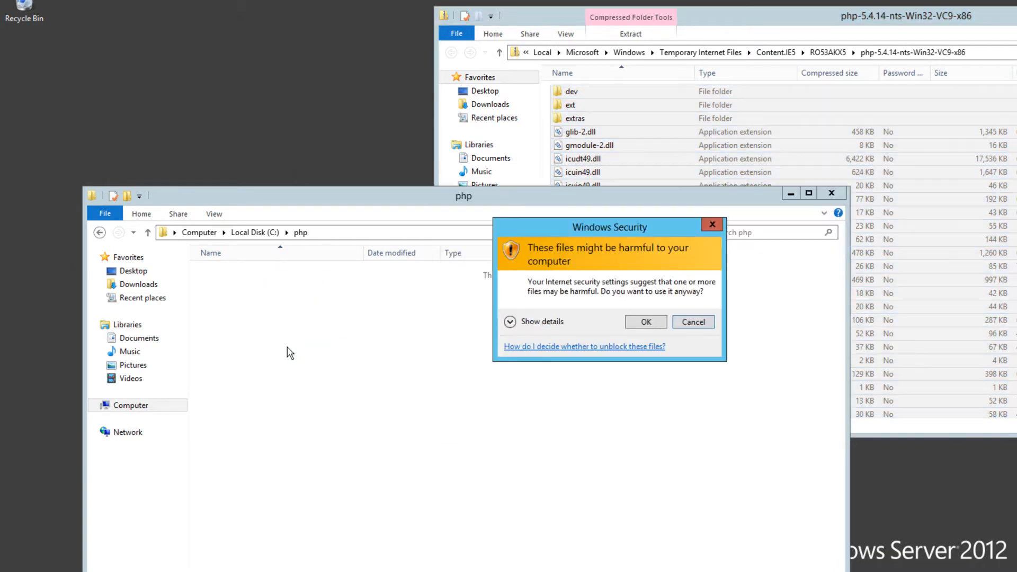
{"action": "left_click", "coordinate": [654, 324]}
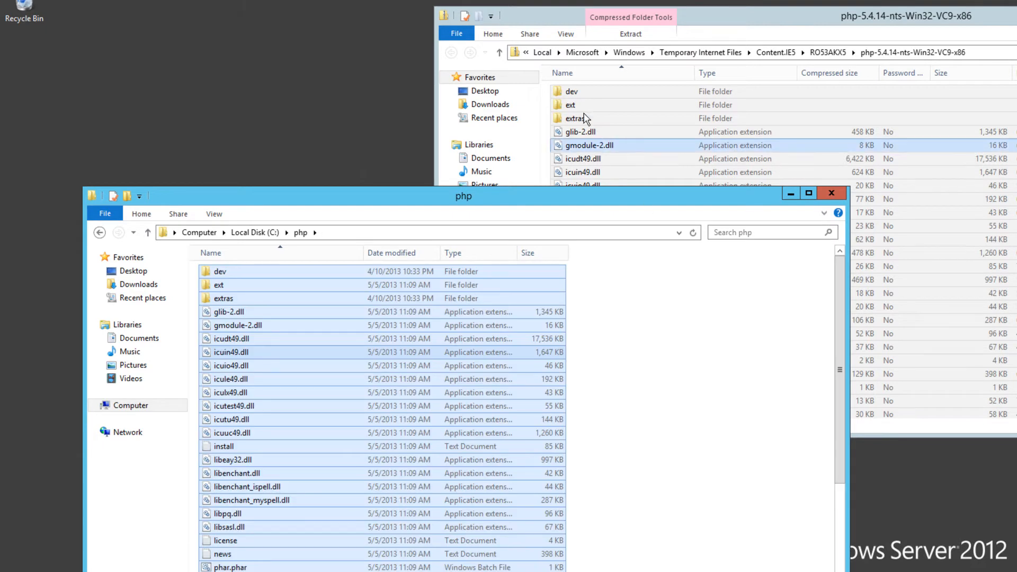
Step: Dismiss the security warning without opening the files, close the zip archive window, and reposition the php folder window
{"action": "left_click", "coordinate": [574, 122]}
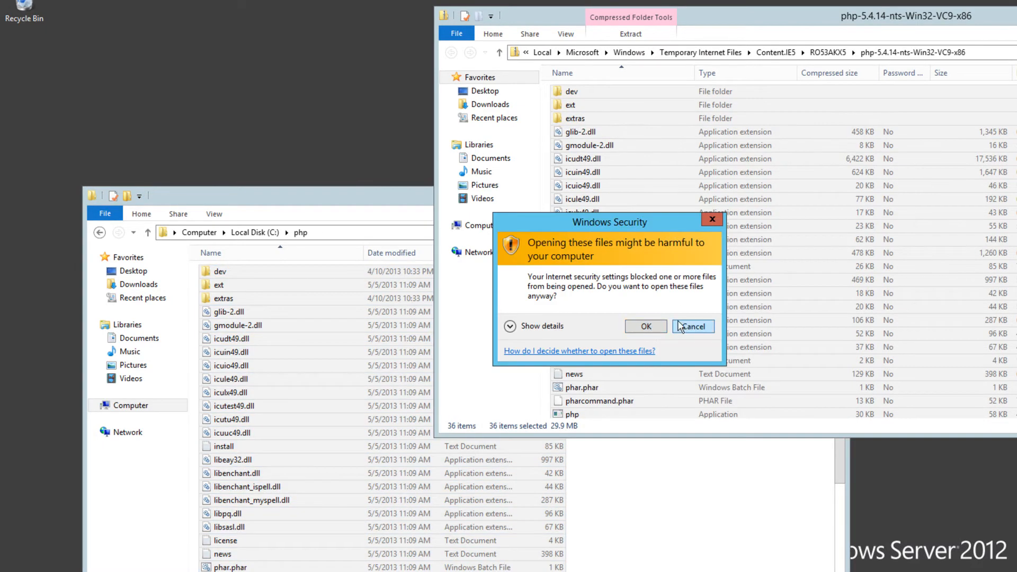
{"action": "left_click", "coordinate": [691, 326]}
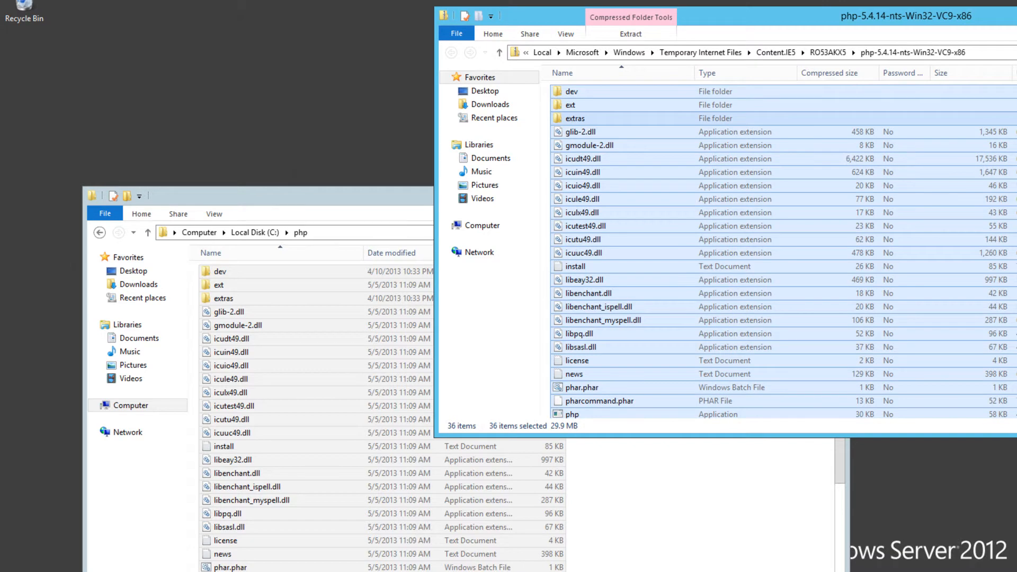
{"action": "key", "text": "alt+F4"}
{"action": "left_click_drag", "start_coordinate": [381, 197], "coordinate": [552, 53]}
{"action": "left_click", "coordinate": [948, 276]}
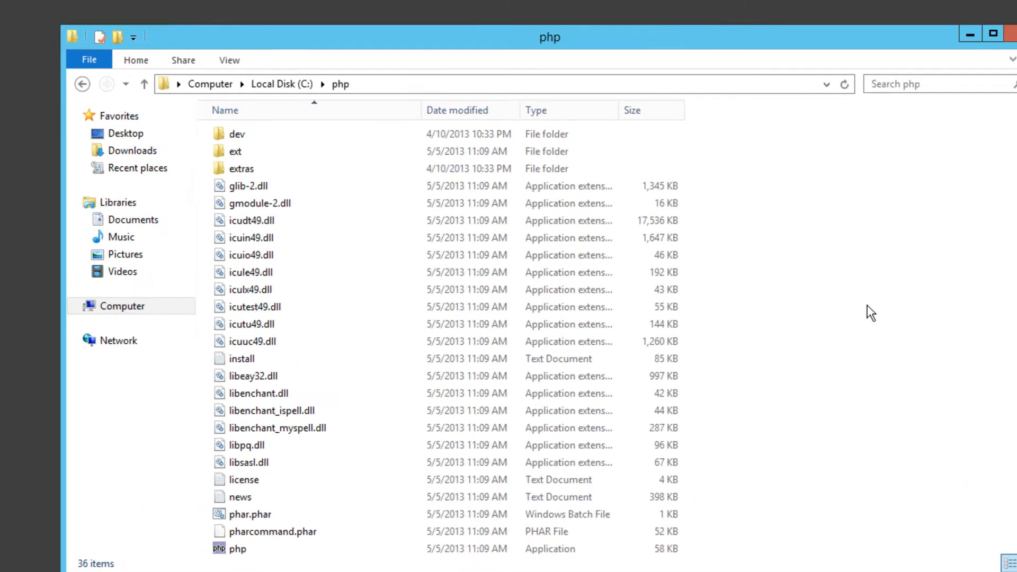
Step: Make a copy of the php.ini-development file inside the C:\php folder
{"action": "scroll", "coordinate": [874, 249], "scroll_direction": "down", "scroll_amount": 4}
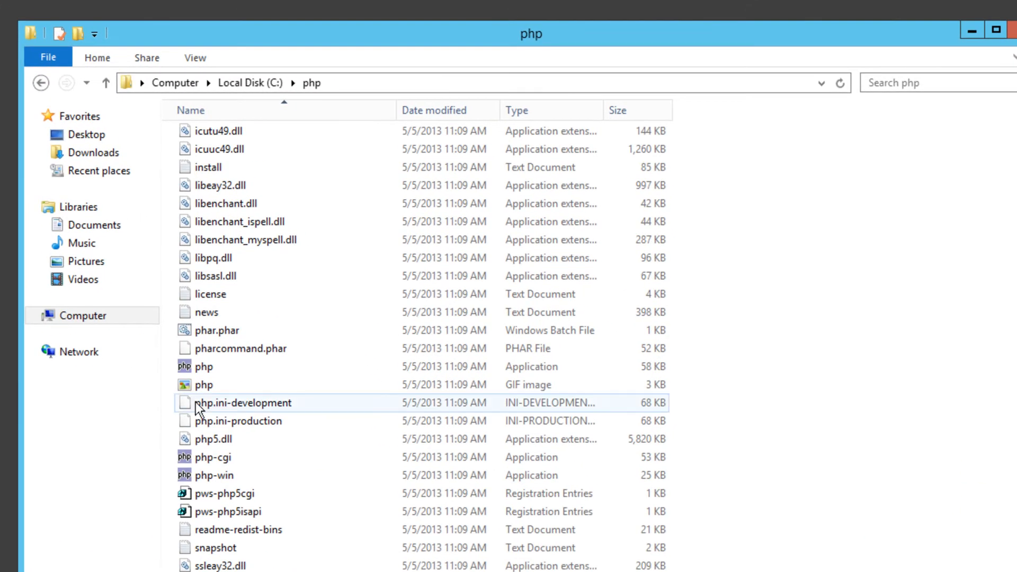
{"action": "left_click_drag", "start_coordinate": [712, 401], "coordinate": [199, 424]}
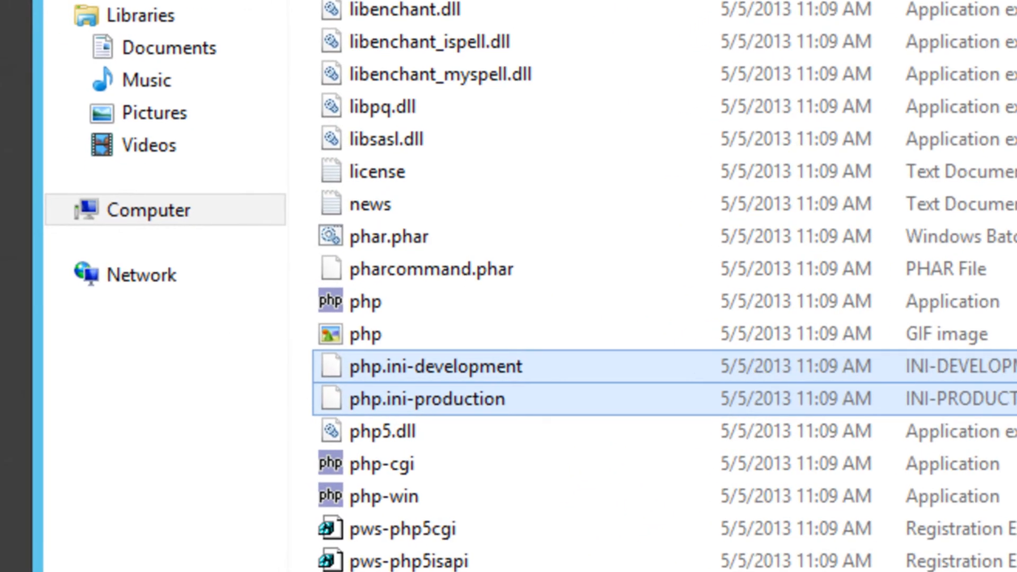
{"action": "left_click", "coordinate": [458, 355]}
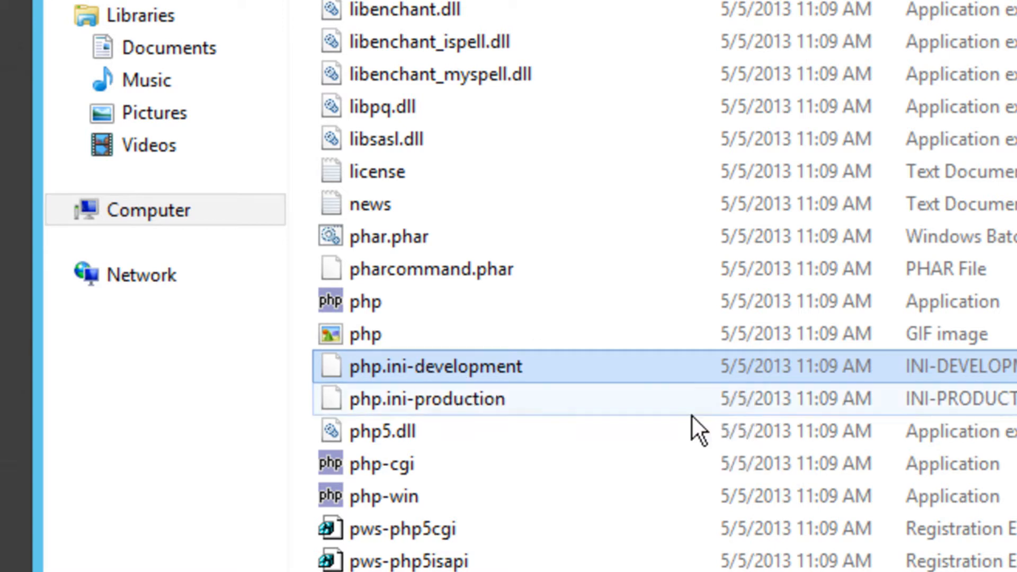
{"action": "right_click", "coordinate": [417, 365]}
{"action": "left_click", "coordinate": [516, 533]}
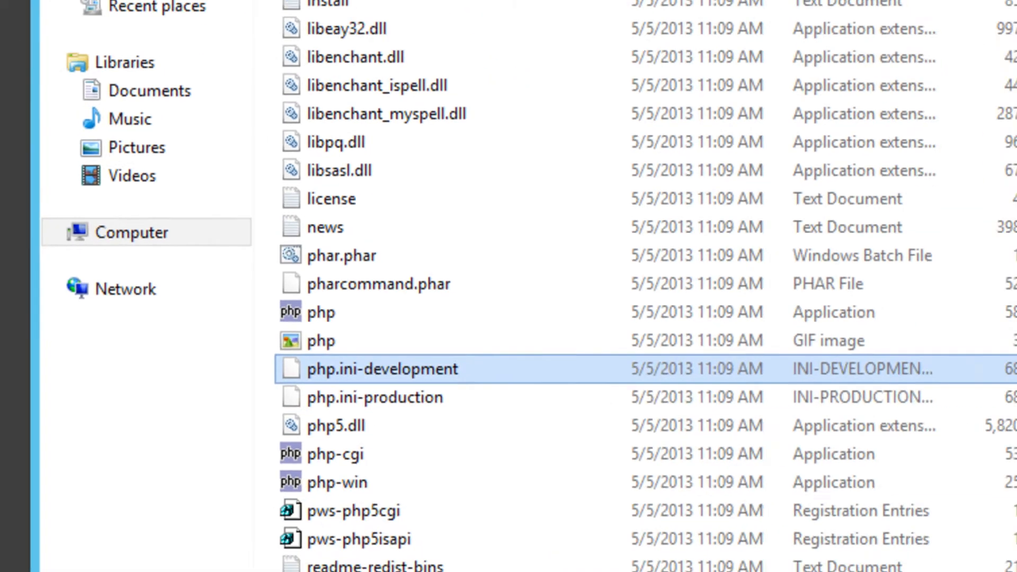
{"action": "right_click", "coordinate": [740, 271]}
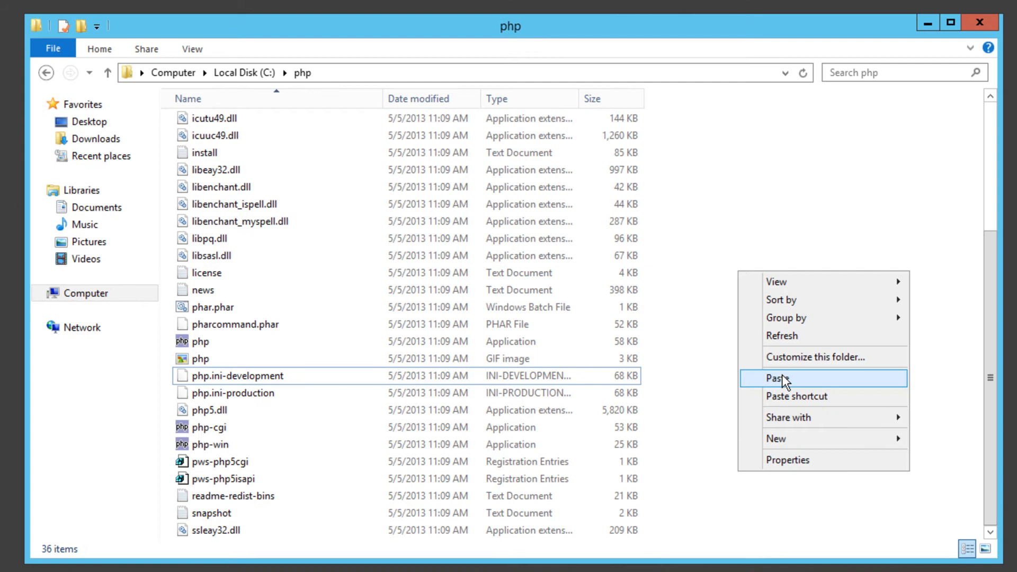
{"action": "left_click", "coordinate": [781, 377]}
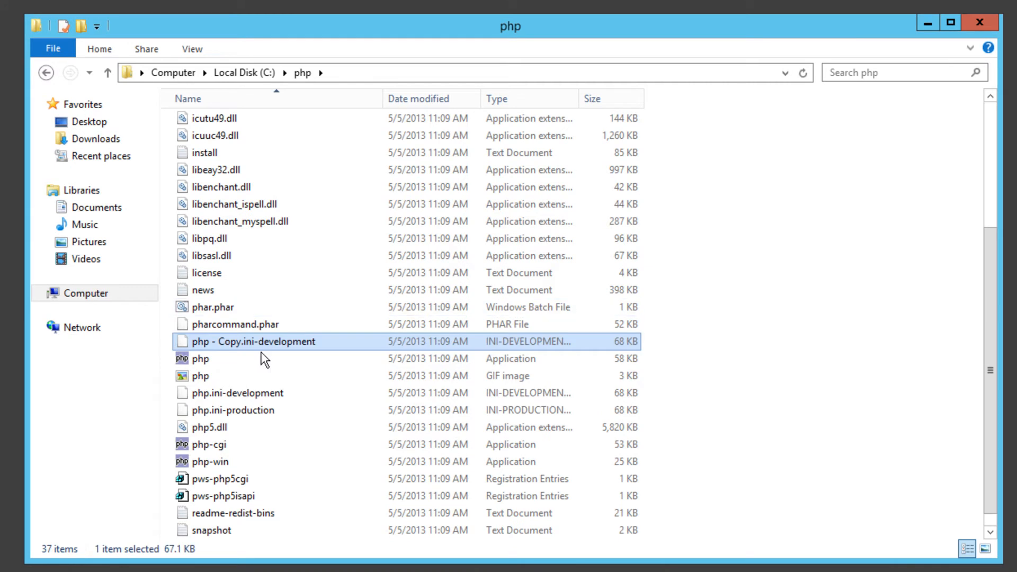
Step: Rename the copied configuration file as php.ini, accepting the extension change, and open it in Notepad
{"action": "right_click", "coordinate": [281, 342]}
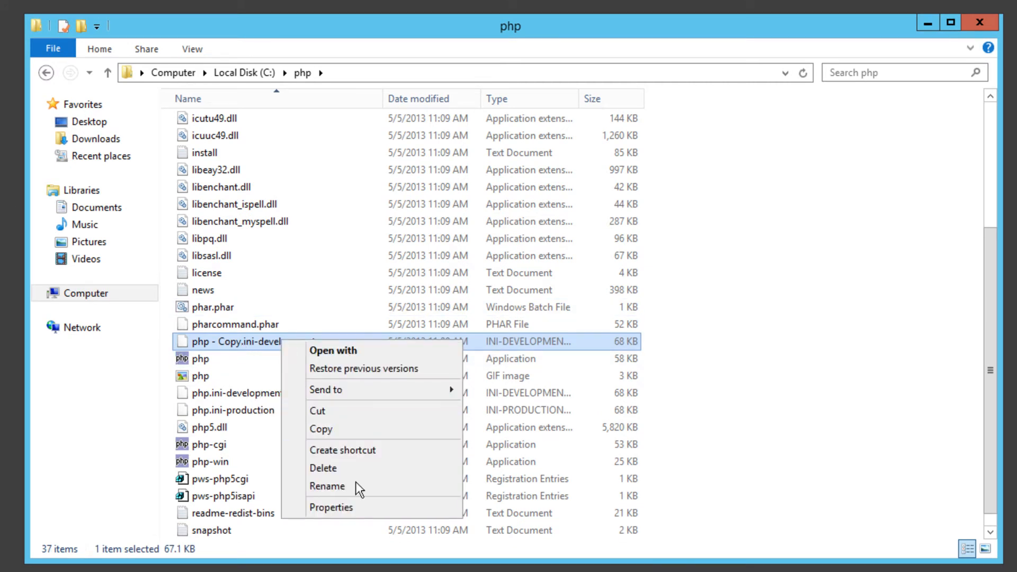
{"action": "left_click", "coordinate": [326, 487]}
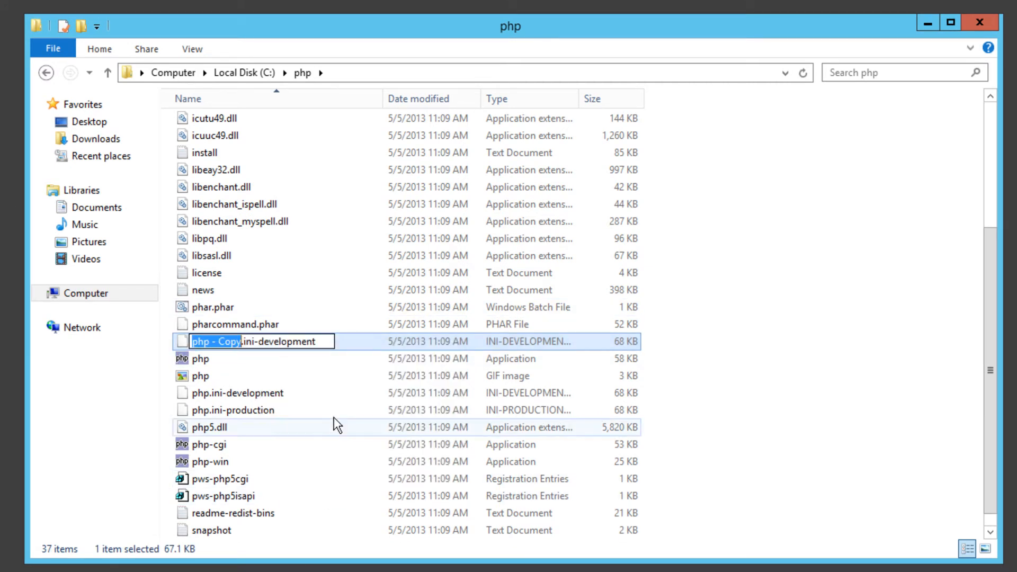
{"action": "left_click_drag", "start_coordinate": [328, 342], "coordinate": [123, 349]}
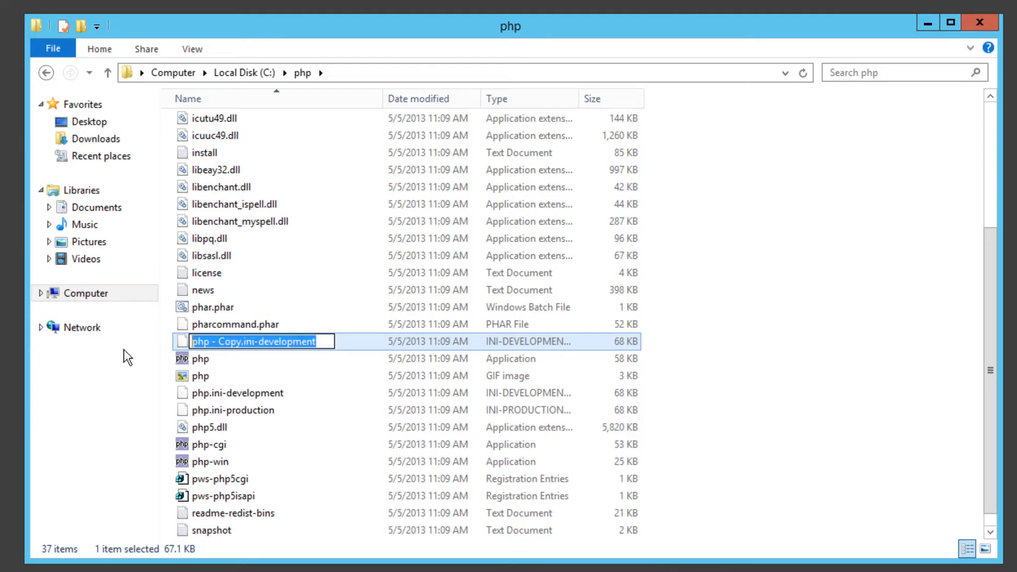
{"action": "type", "text": "php.ini"}
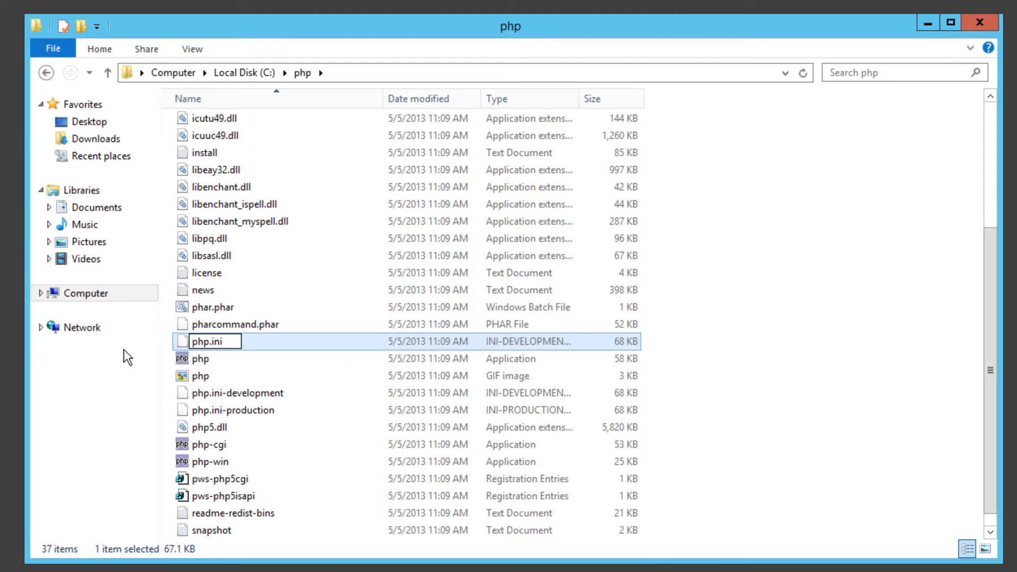
{"action": "key", "text": "Return"}
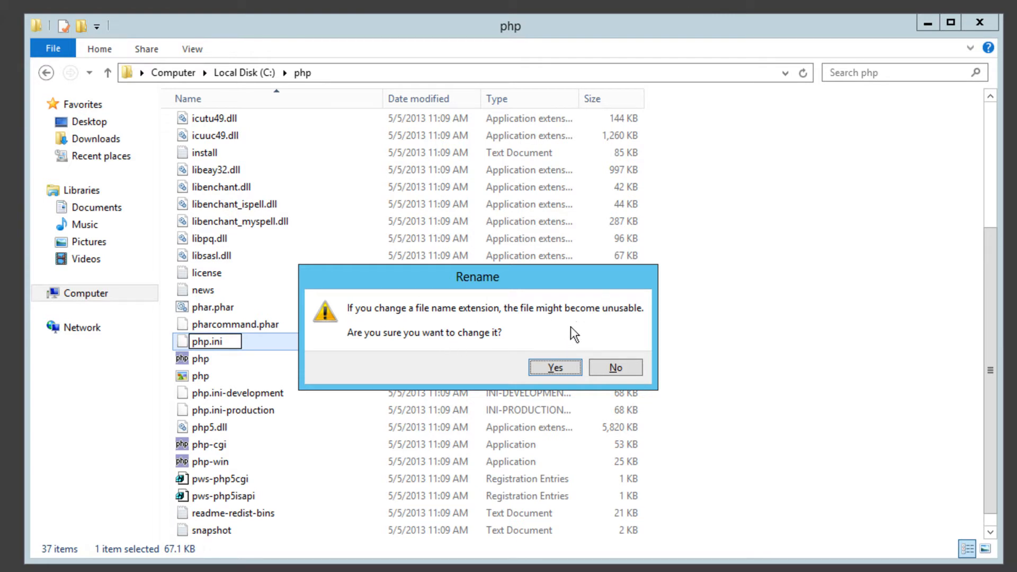
{"action": "left_click", "coordinate": [546, 366]}
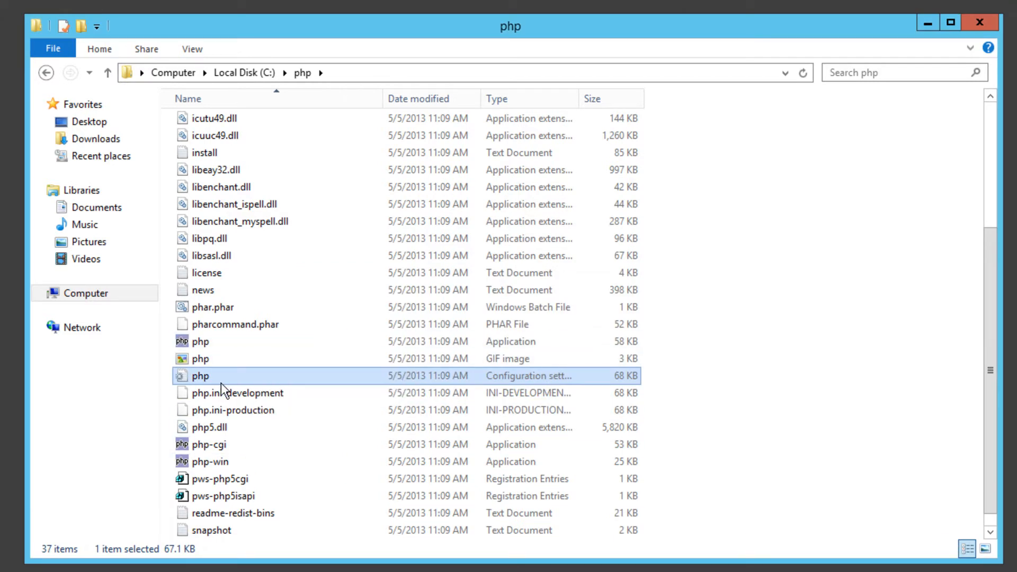
{"action": "double_click", "coordinate": [208, 377]}
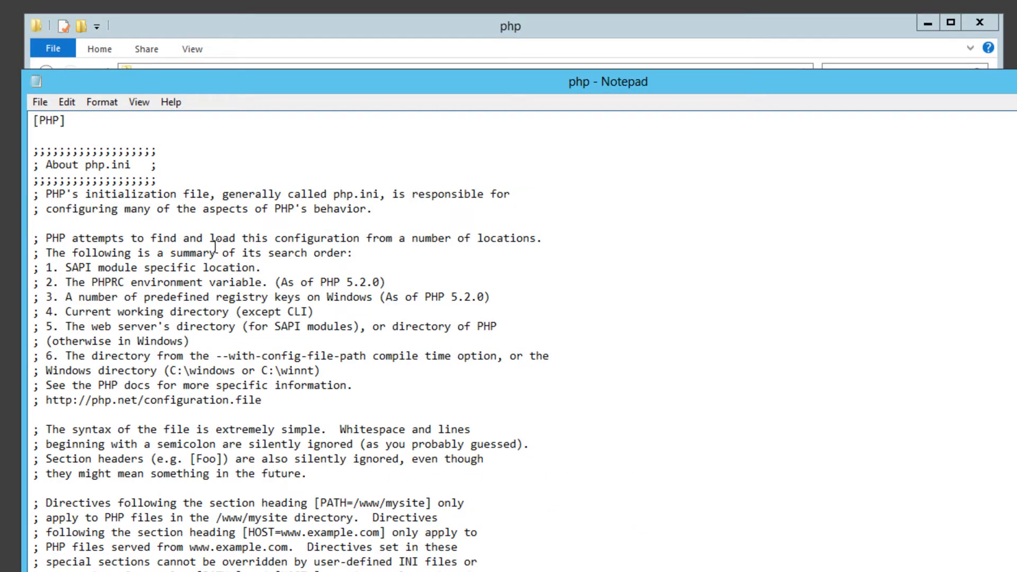
Step: Find the extension_dir setting in php.ini, uncomment its first entry and set the value to "./ext"
{"action": "left_click", "coordinate": [69, 100]}
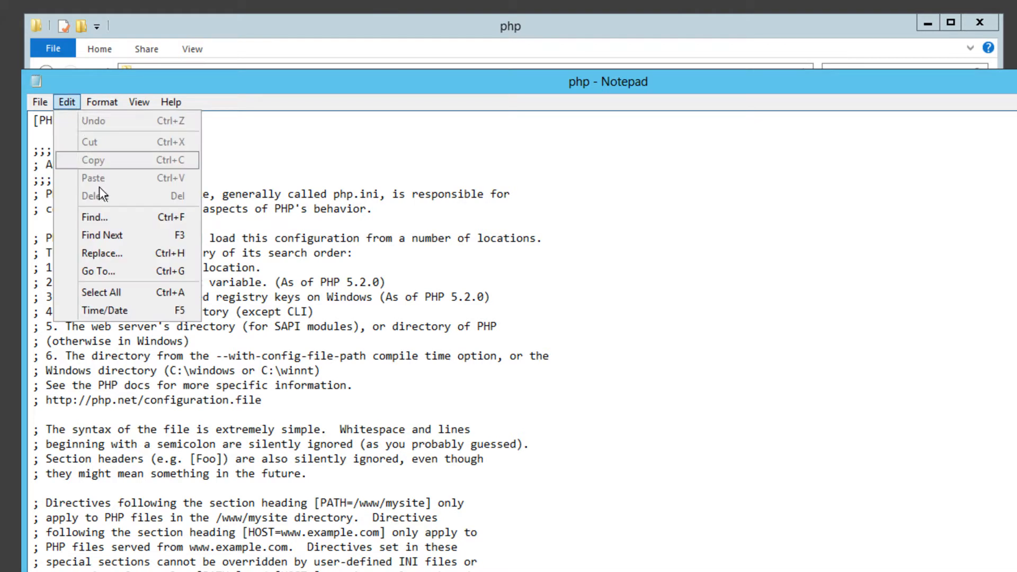
{"action": "left_click", "coordinate": [119, 218]}
{"action": "type", "text": "e"}
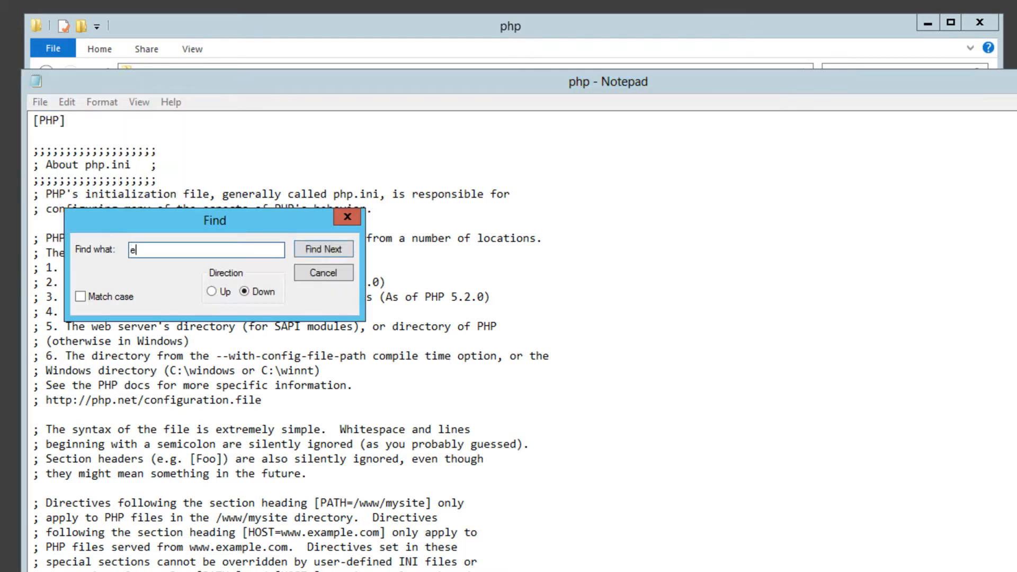
{"action": "type", "text": "xtension_dir"}
{"action": "key", "text": "Return"}
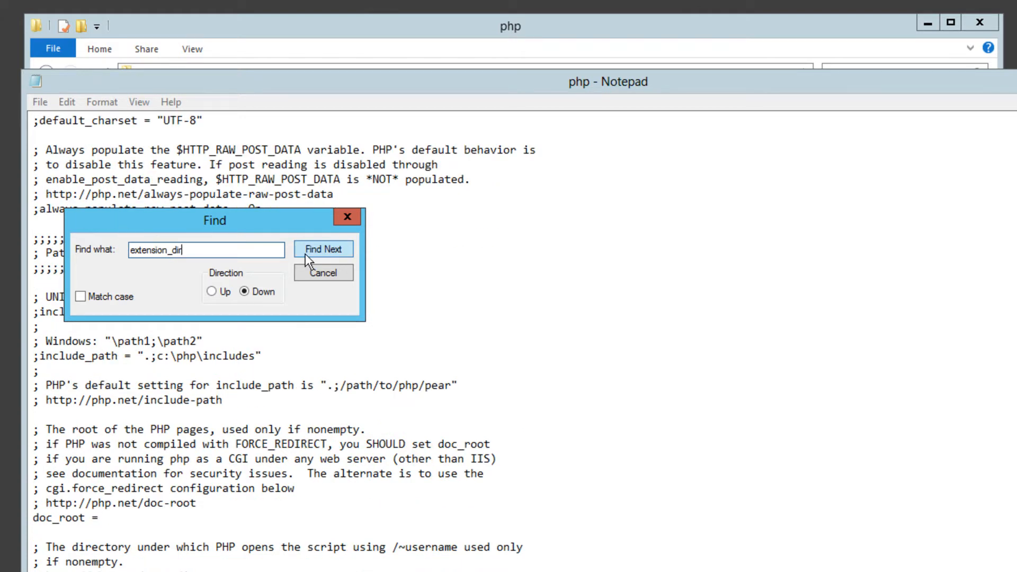
{"action": "left_click", "coordinate": [348, 218]}
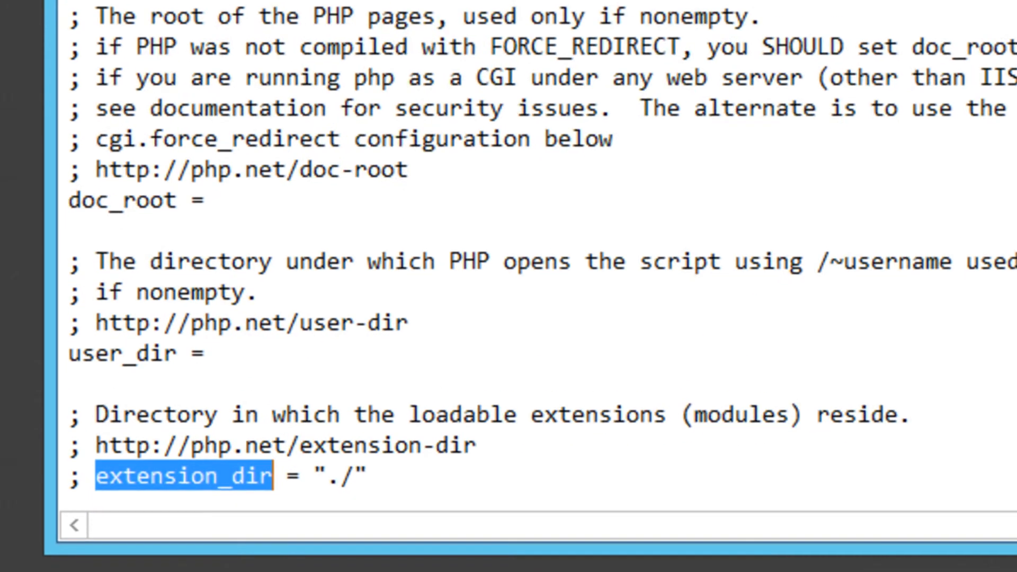
{"action": "left_click", "coordinate": [98, 294]}
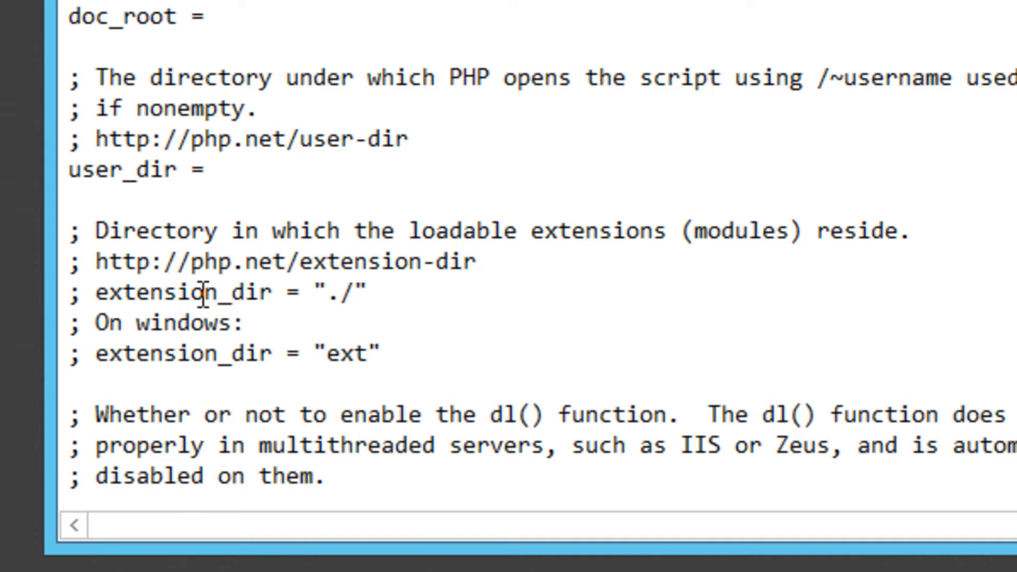
{"action": "key", "text": "BackSpace"}
{"action": "key", "text": "BackSpace"}
{"action": "left_click", "coordinate": [333, 294]}
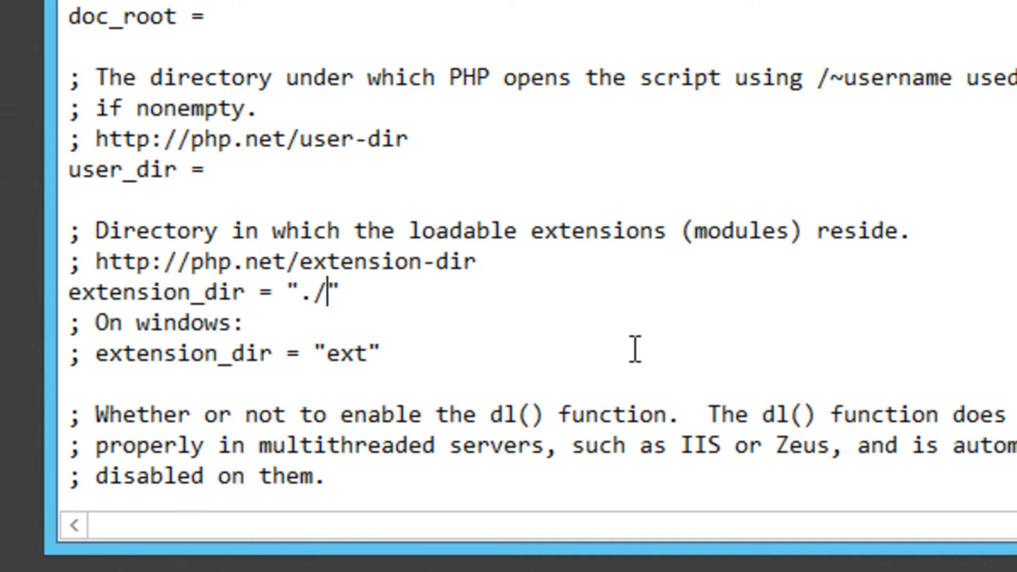
{"action": "type", "text": "ext"}
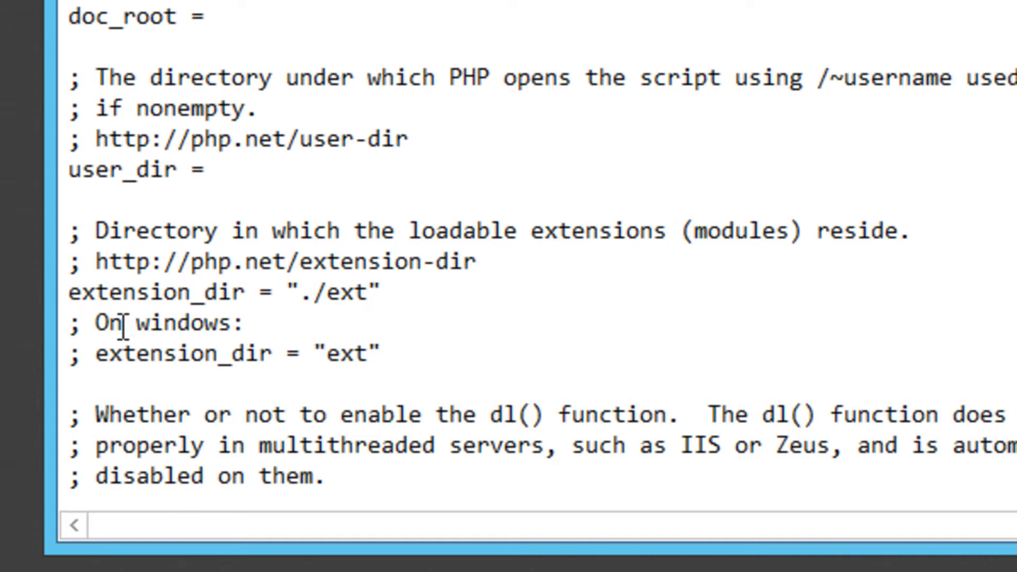
{"action": "left_click_drag", "start_coordinate": [97, 323], "coordinate": [434, 352]}
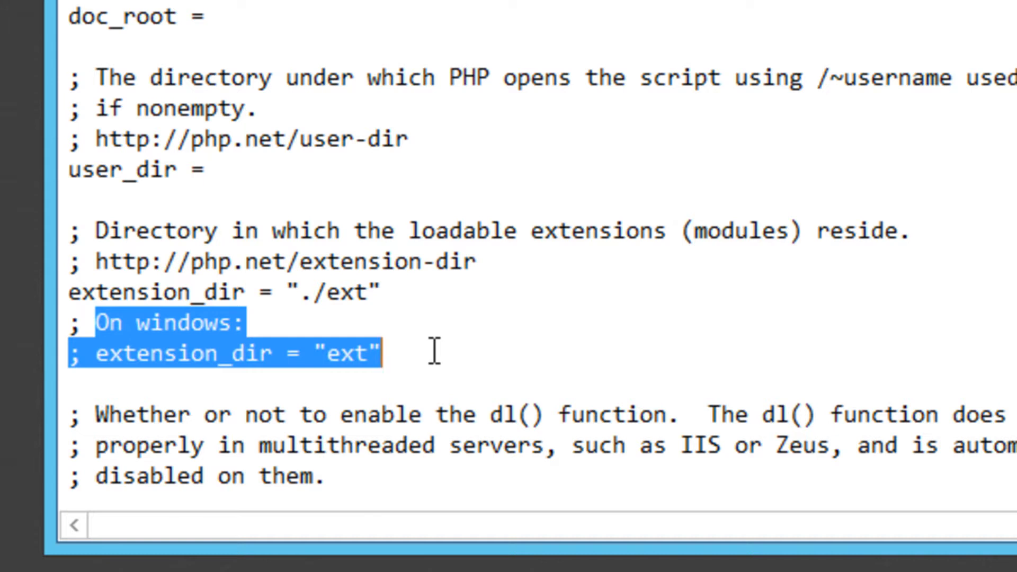
{"action": "left_click", "coordinate": [447, 286]}
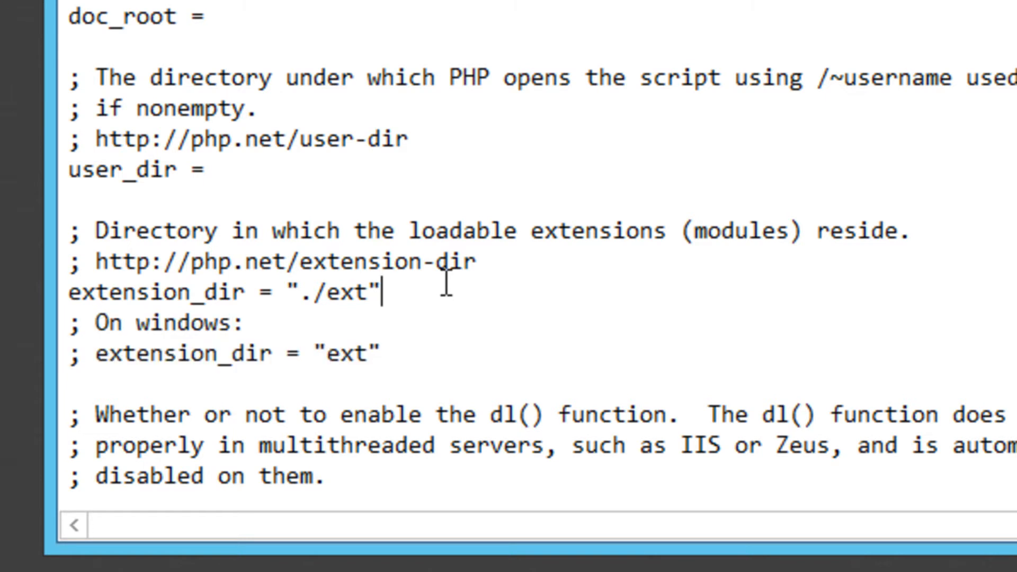
{"action": "left_click", "coordinate": [329, 352]}
{"action": "type", "text": "./"}
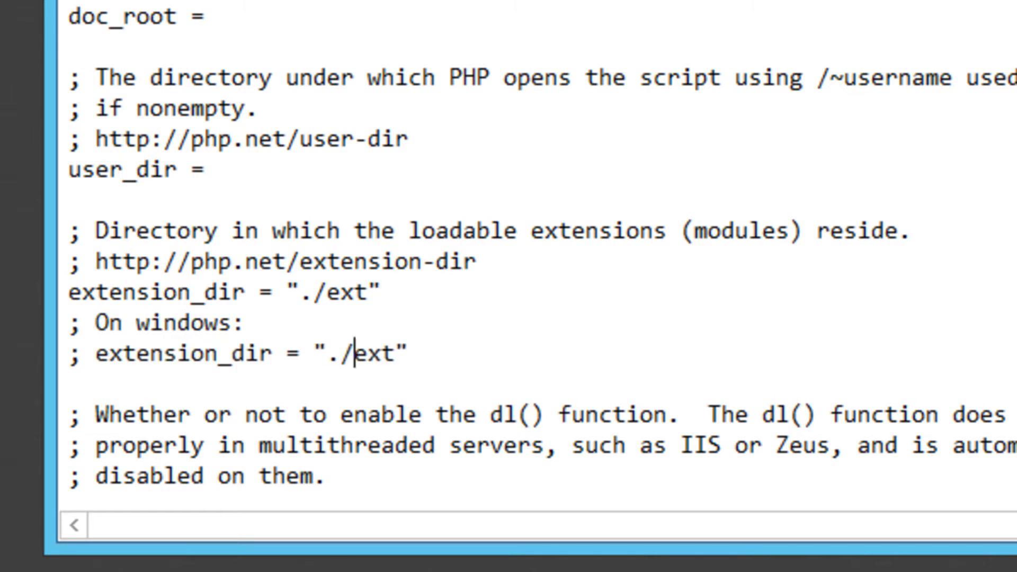
{"action": "key", "text": "BackSpace"}
{"action": "key", "text": "BackSpace"}
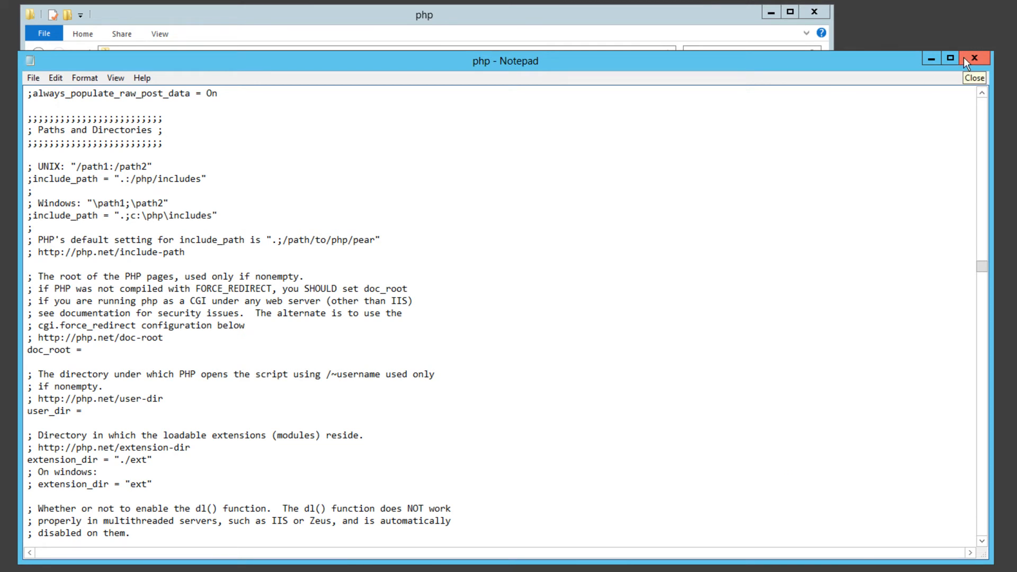
Step: Close php.ini with its changes saved, and close the php folder window
{"action": "left_click", "coordinate": [964, 57]}
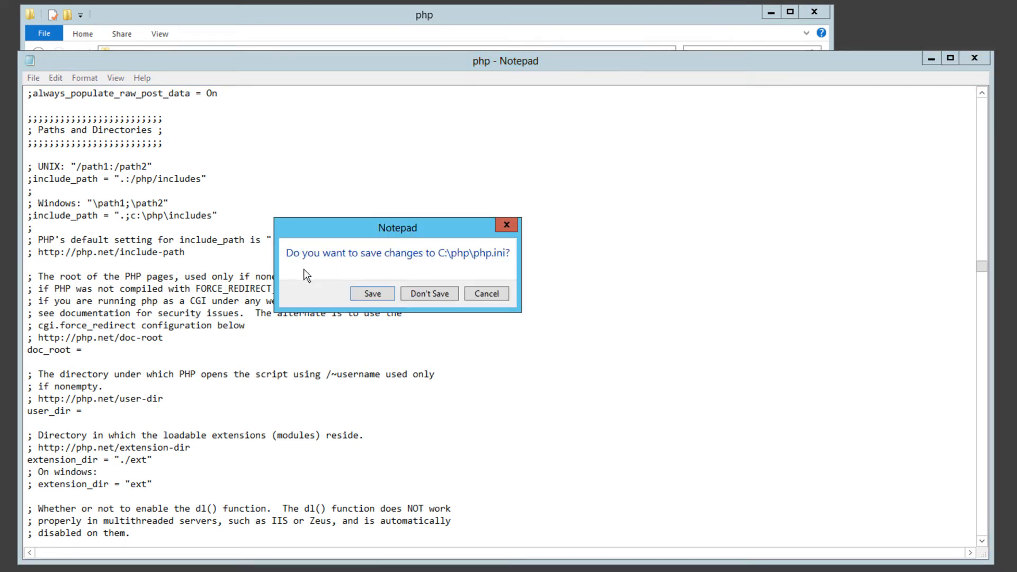
{"action": "left_click", "coordinate": [370, 294]}
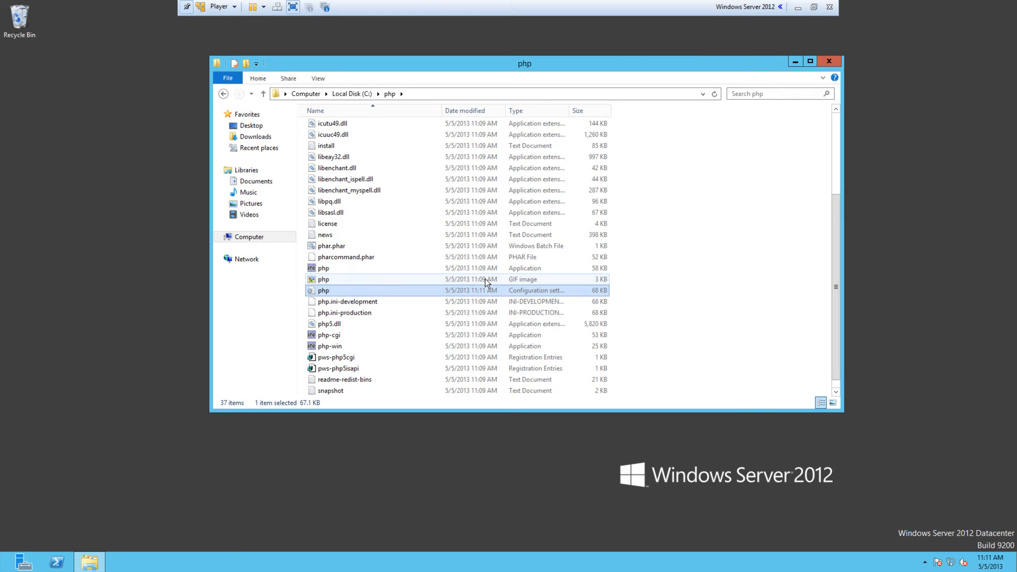
{"action": "left_click", "coordinate": [819, 62]}
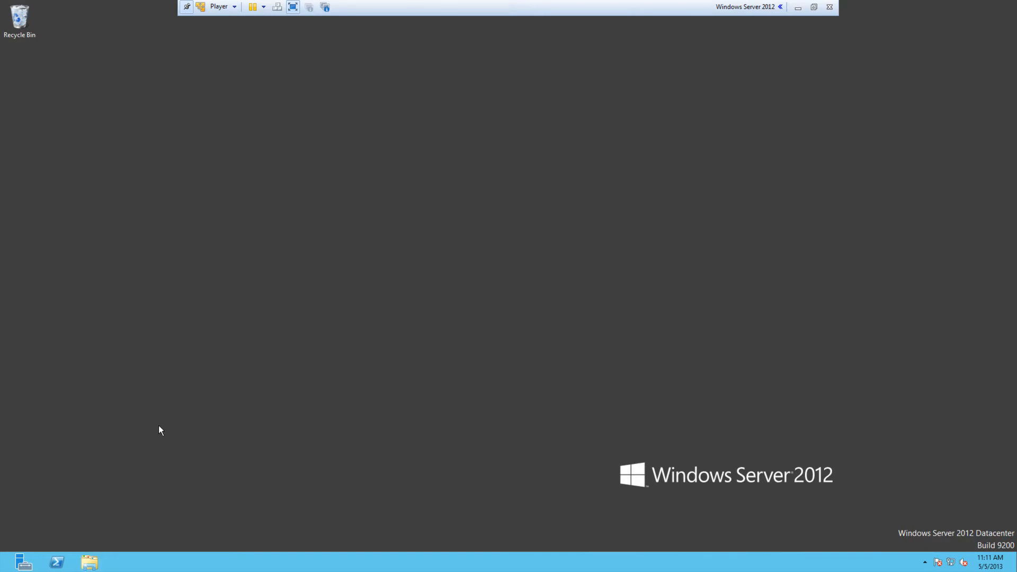
Step: Open Internet Information Services (IIS) Manager from Server Manager and show the server's home page, declining the Microsoft Web Platform offer
{"action": "left_click", "coordinate": [24, 561]}
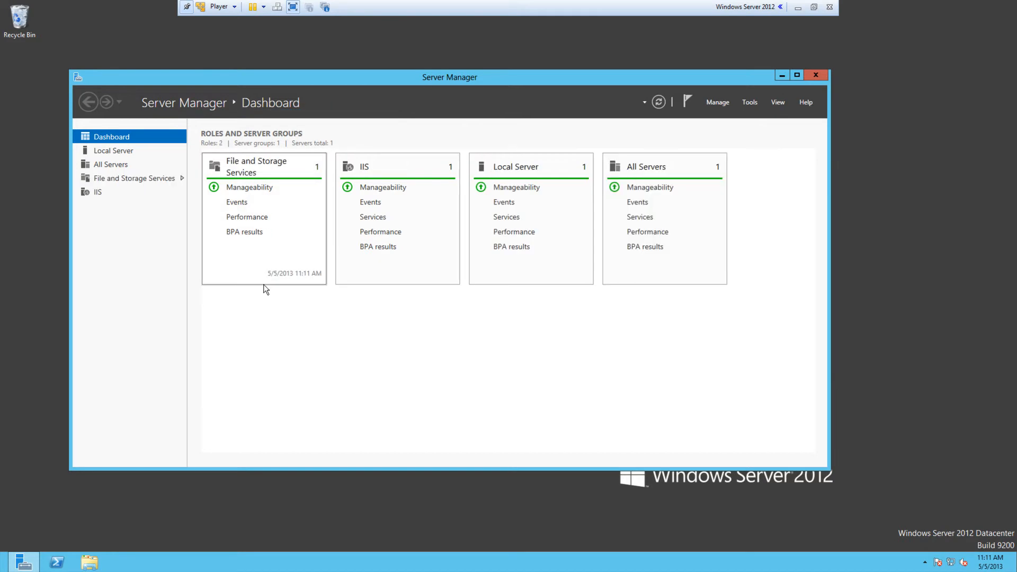
{"action": "left_click", "coordinate": [744, 105]}
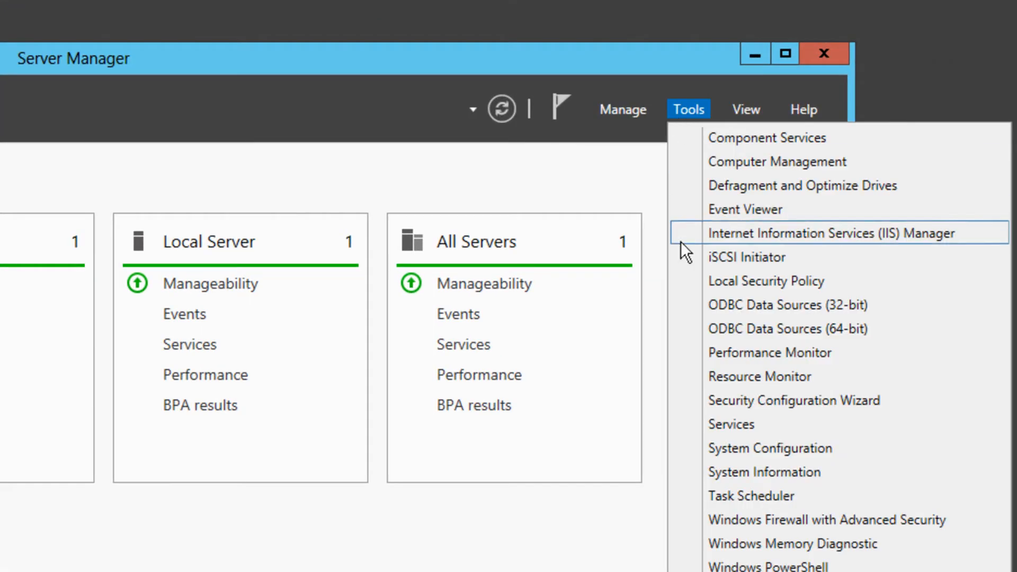
{"action": "left_click", "coordinate": [806, 233]}
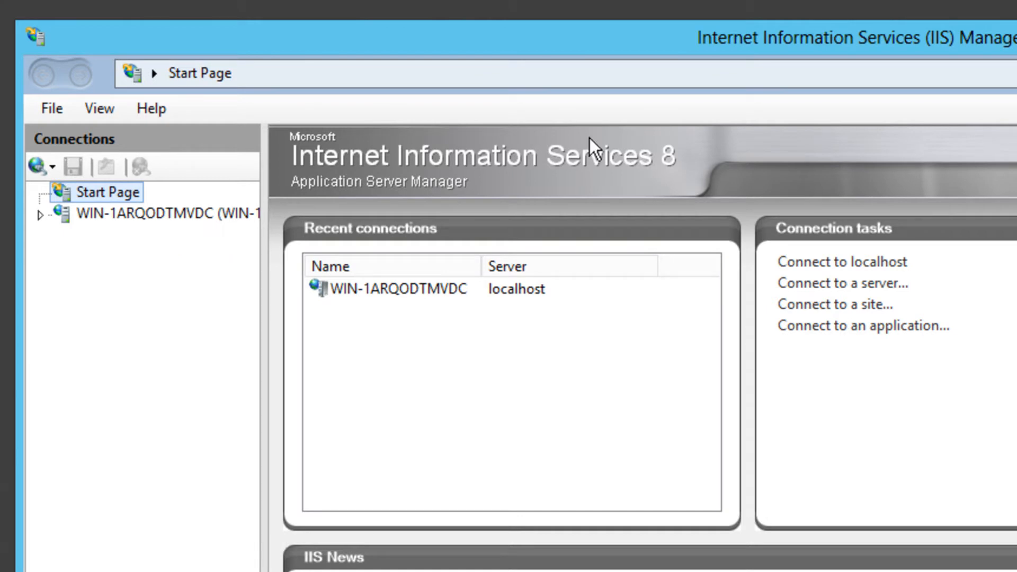
{"action": "left_click", "coordinate": [110, 212]}
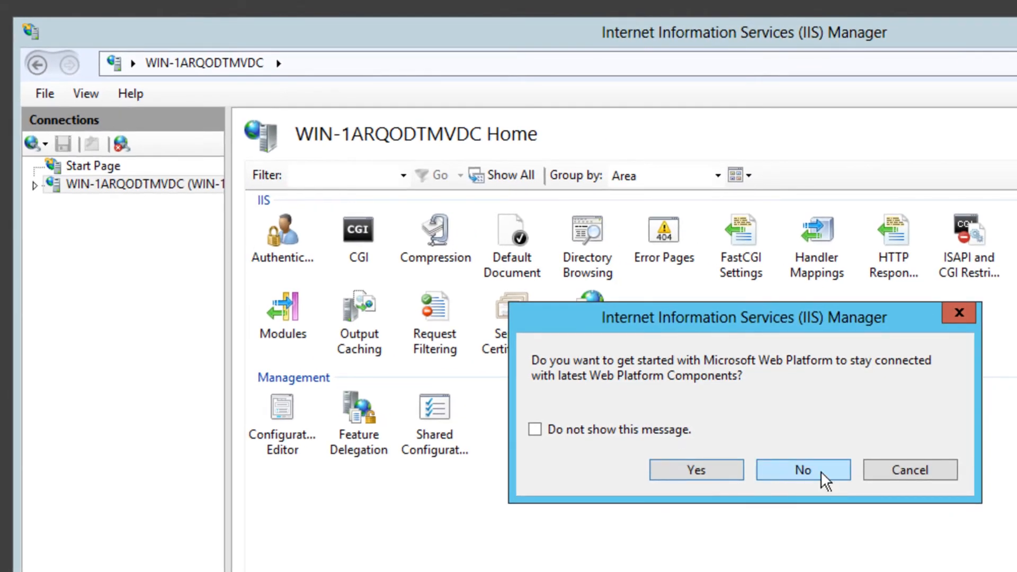
{"action": "left_click", "coordinate": [774, 469]}
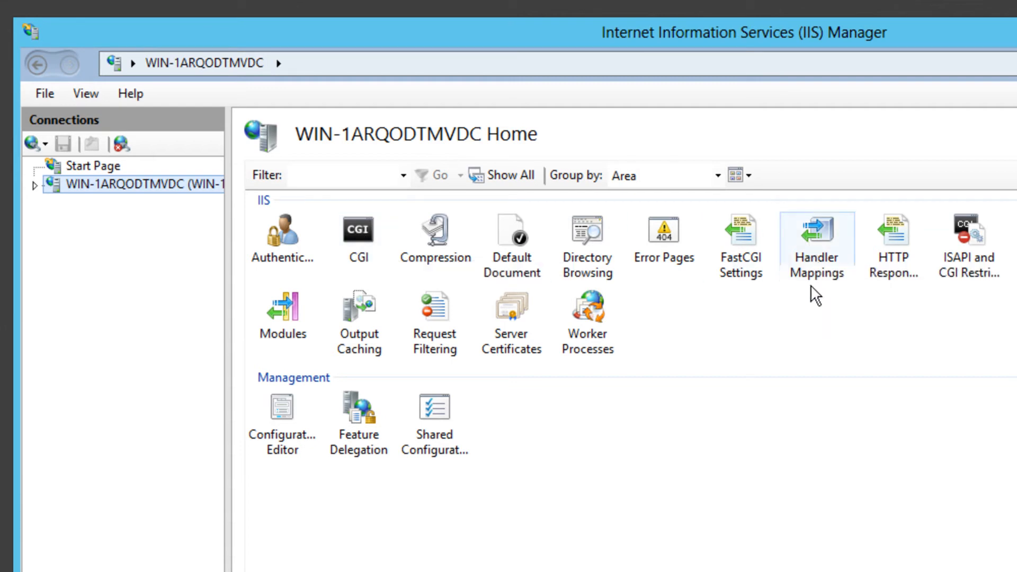
Step: Start a new module mapping in the server's Handler Mappings with request path *.php and module FastCgiModule
{"action": "double_click", "coordinate": [808, 264]}
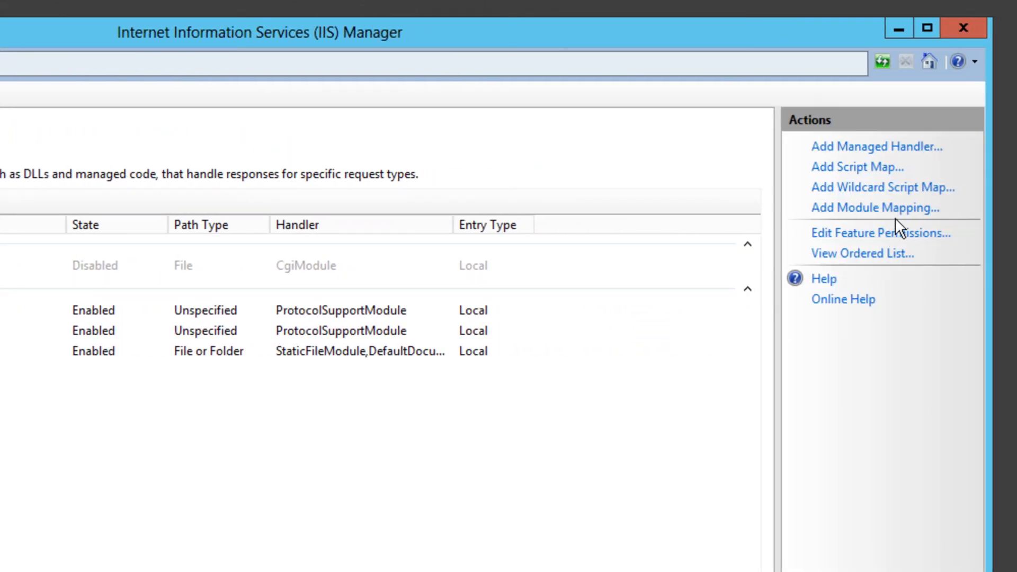
{"action": "left_click", "coordinate": [869, 212]}
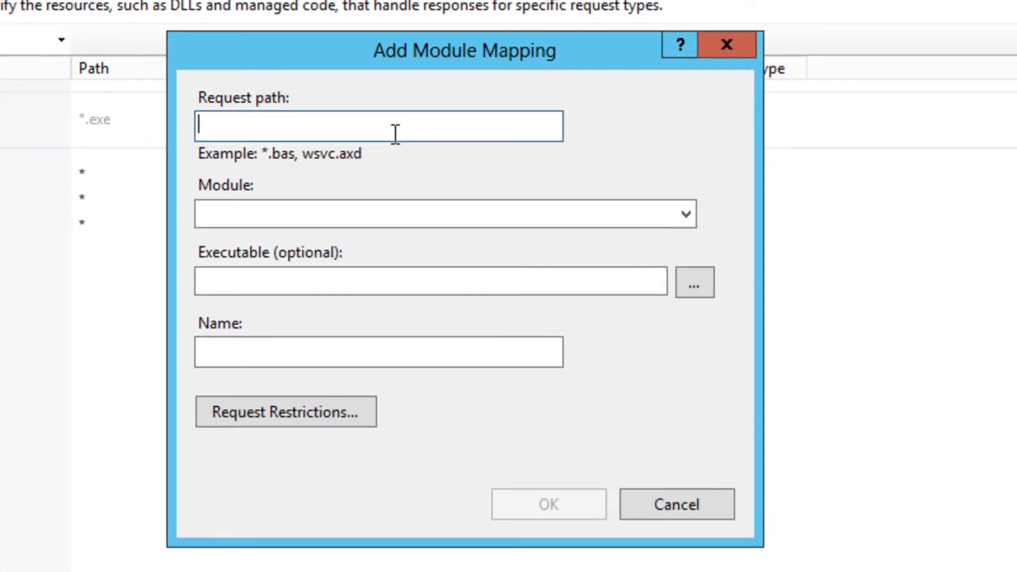
{"action": "type", "text": "*.php"}
{"action": "left_click", "coordinate": [686, 212]}
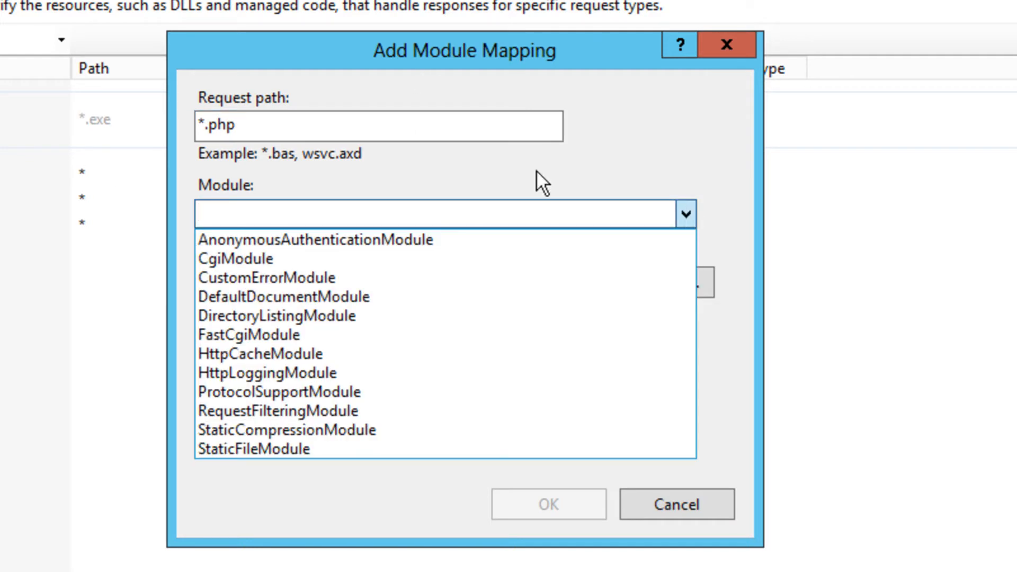
{"action": "left_click", "coordinate": [388, 333]}
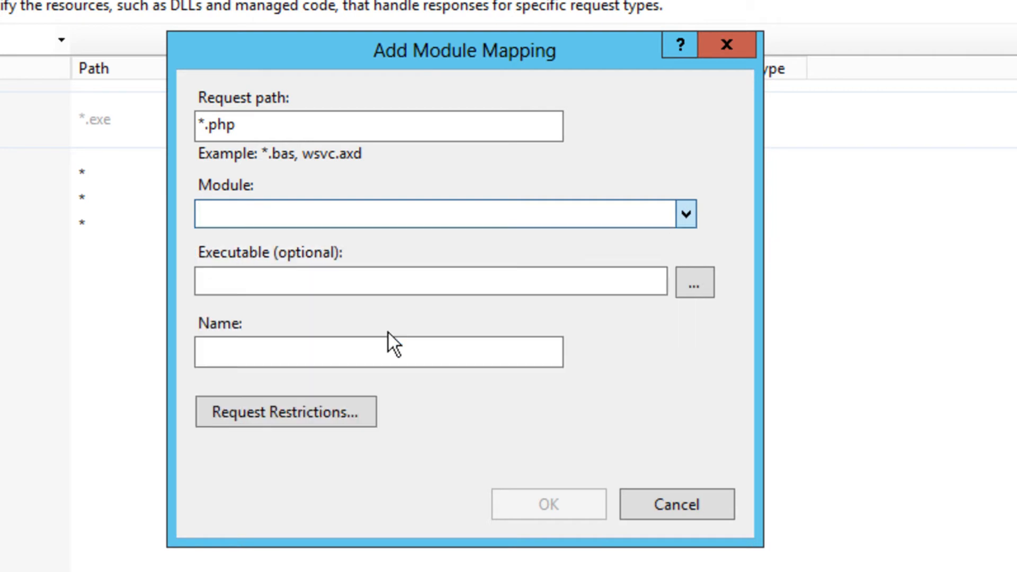
Step: Set the mapping's executable to php-cgi.exe from the C:\php folder, browsing with the *.exe file filter
{"action": "left_click", "coordinate": [693, 283]}
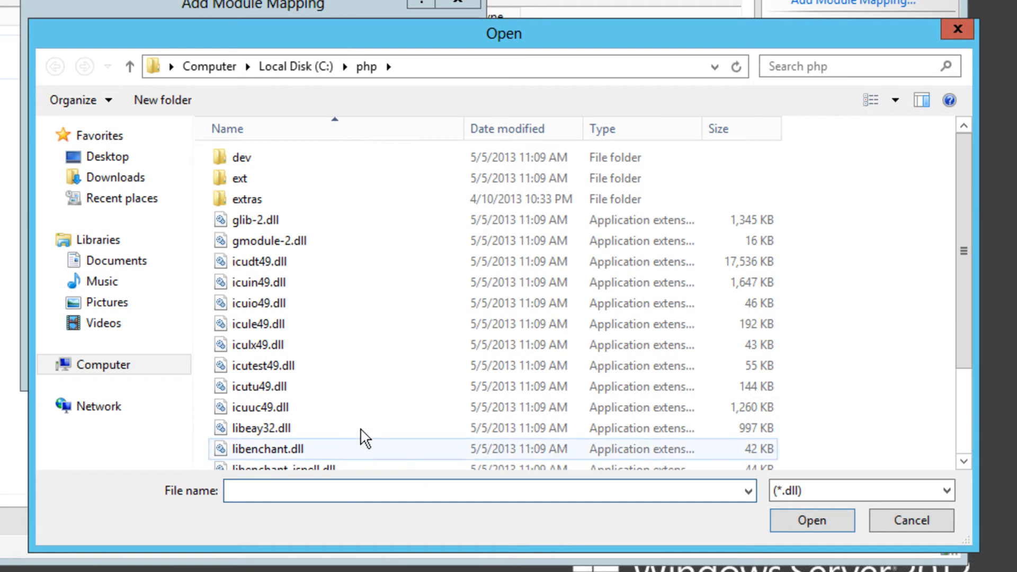
{"action": "left_click", "coordinate": [220, 65]}
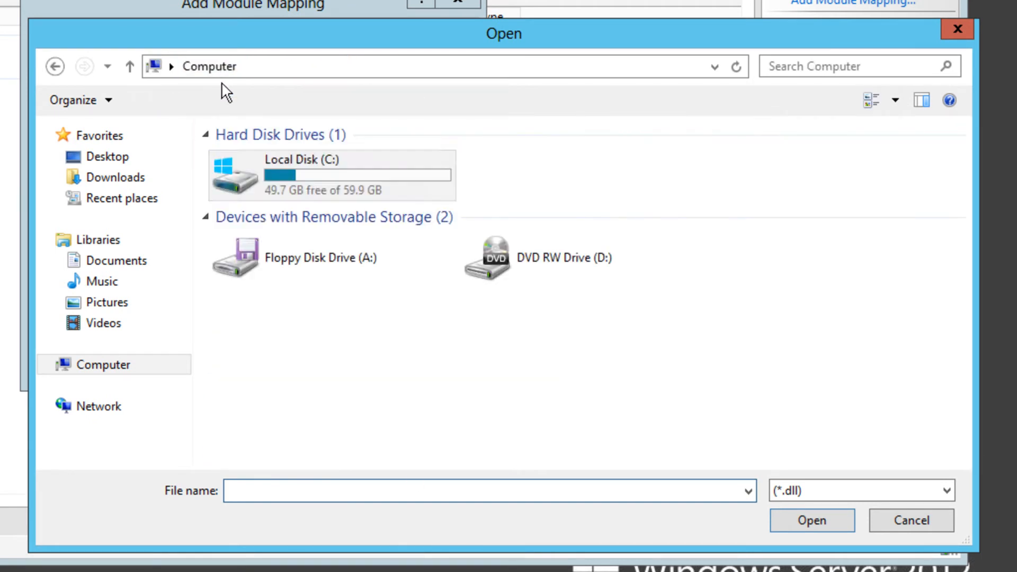
{"action": "double_click", "coordinate": [297, 175]}
{"action": "left_click", "coordinate": [262, 199]}
{"action": "double_click", "coordinate": [262, 199]}
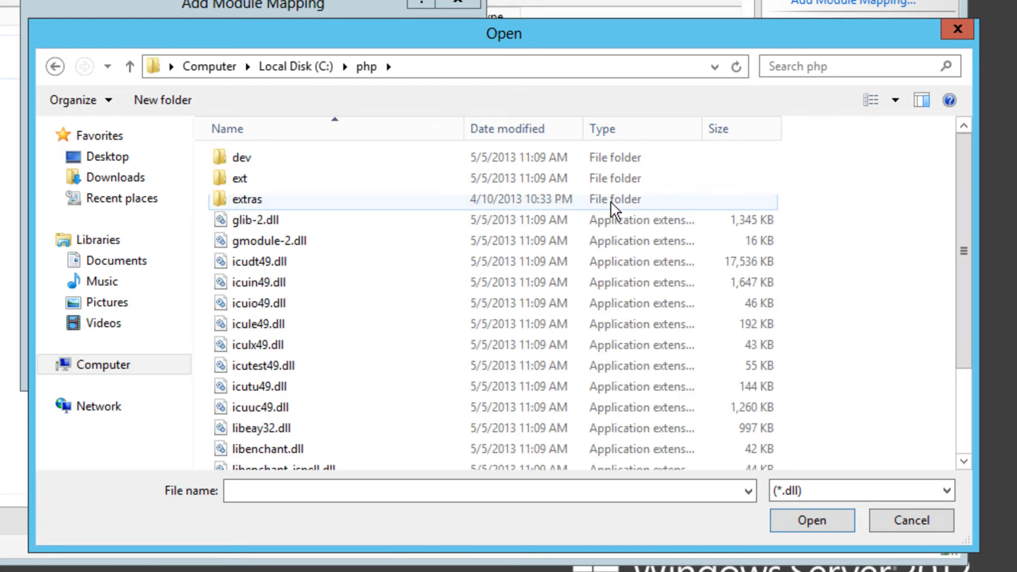
{"action": "left_click", "coordinate": [837, 488]}
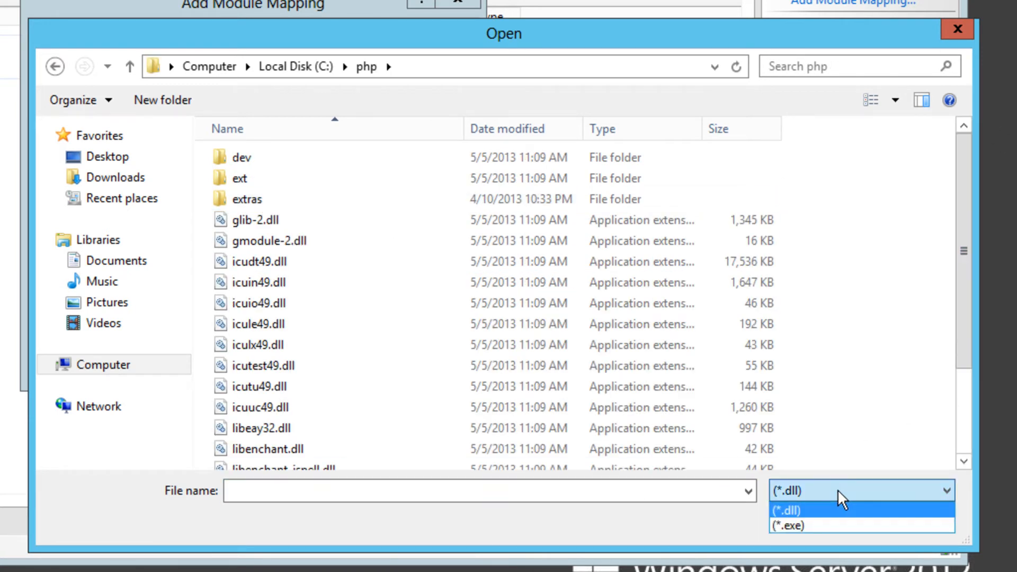
{"action": "left_click", "coordinate": [797, 526]}
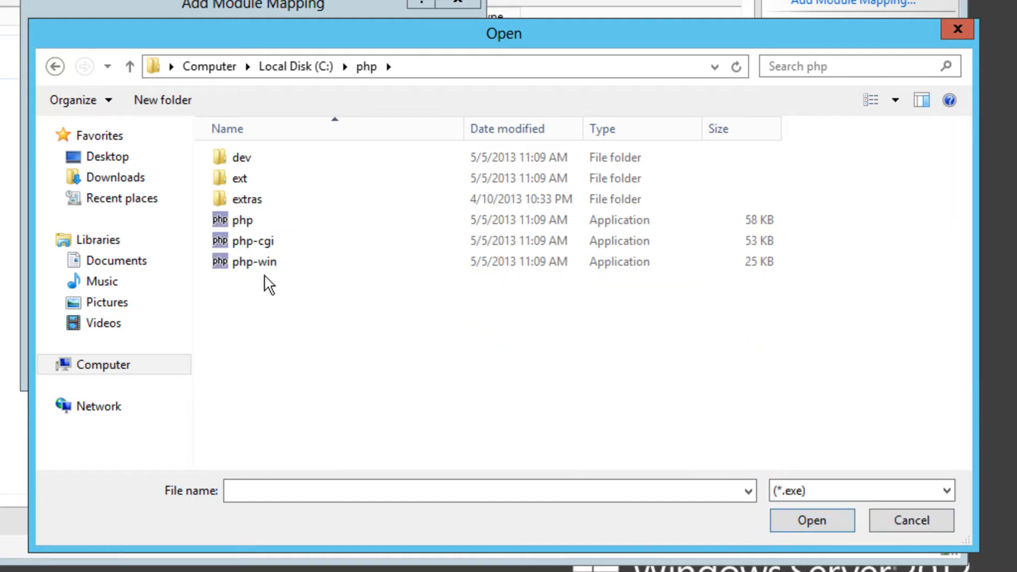
{"action": "left_click", "coordinate": [276, 243]}
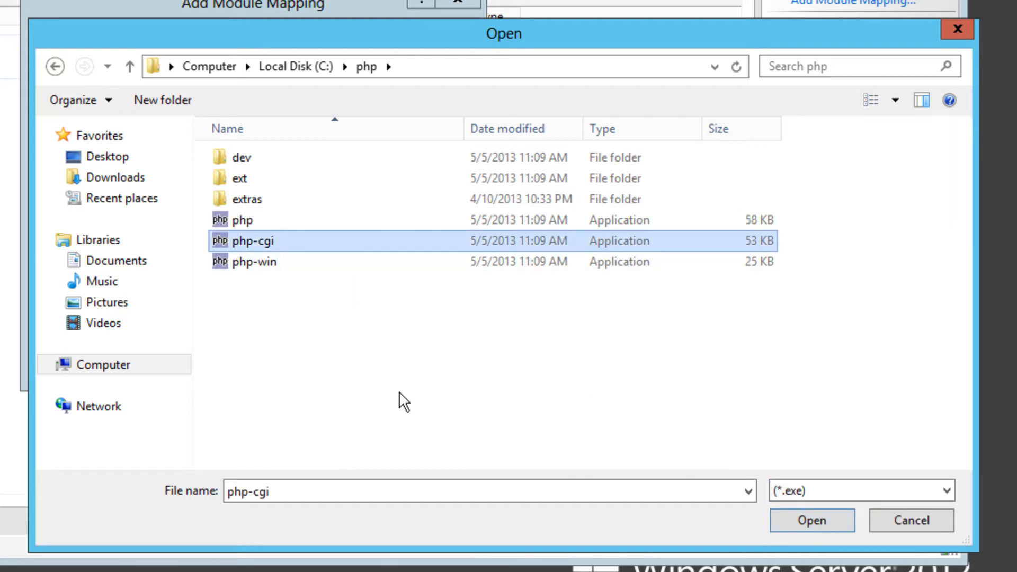
{"action": "left_click", "coordinate": [812, 519]}
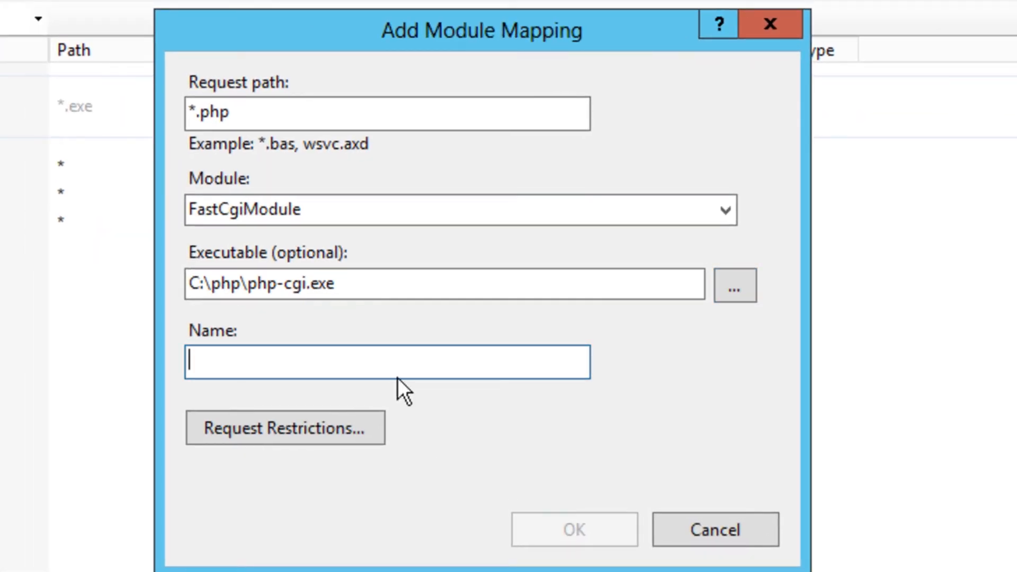
Step: Name the mapping PHPFastCGI, restrict it to requests mapped to a file or folder, and add it with a FastCGI application for the executable
{"action": "type", "text": "PHPFastCGI"}
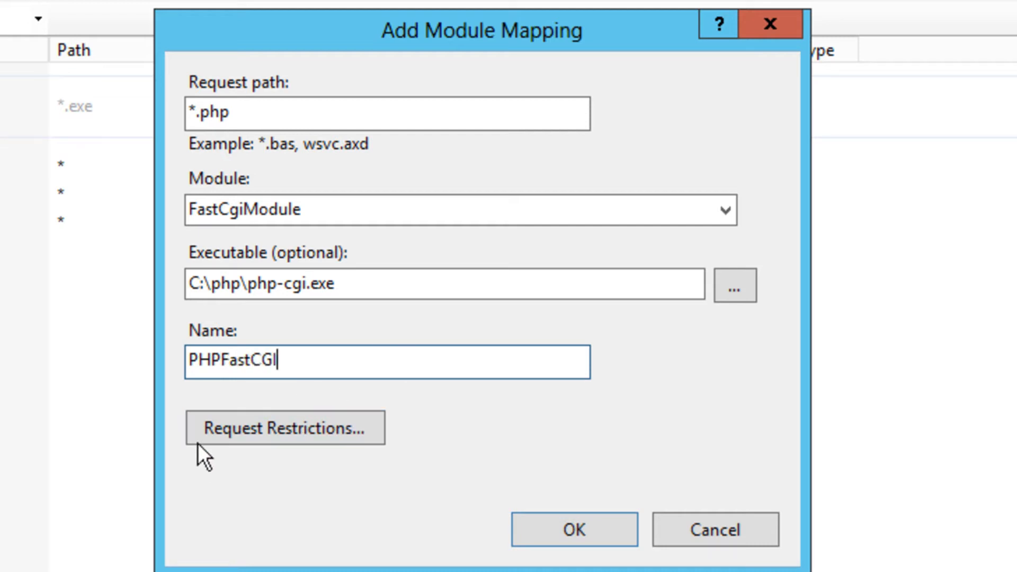
{"action": "left_click", "coordinate": [341, 437]}
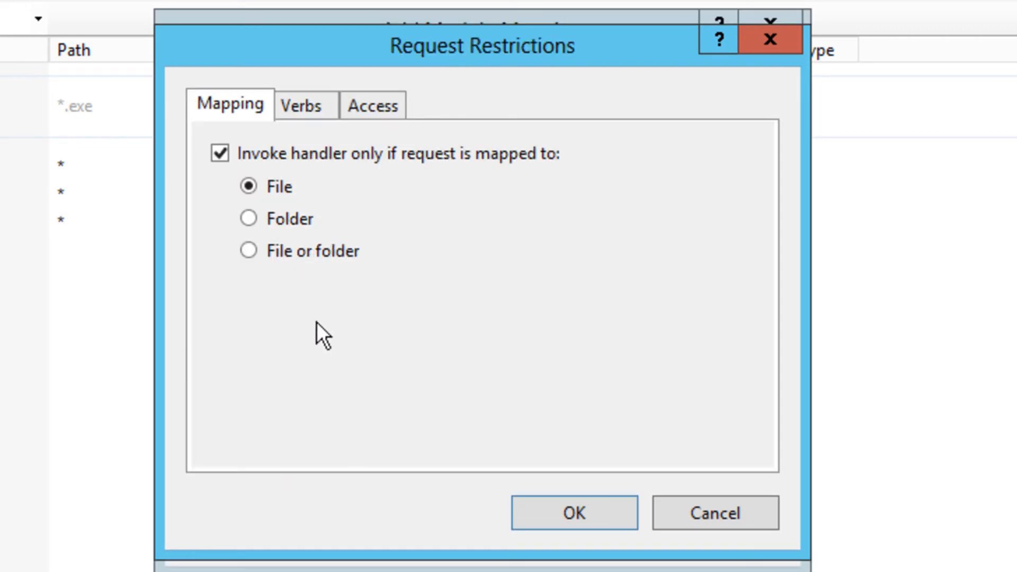
{"action": "left_click", "coordinate": [249, 252]}
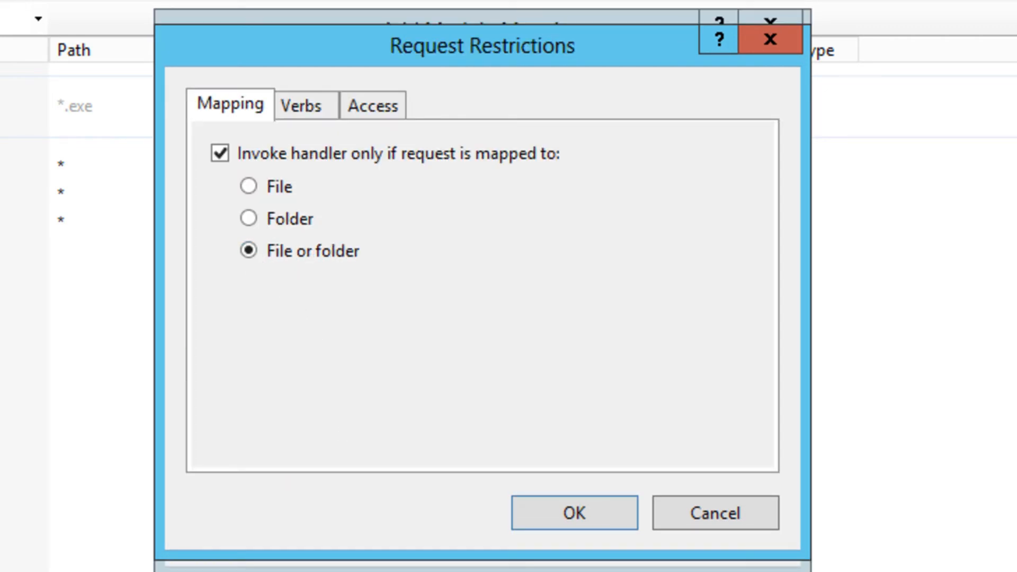
{"action": "left_click", "coordinate": [574, 512]}
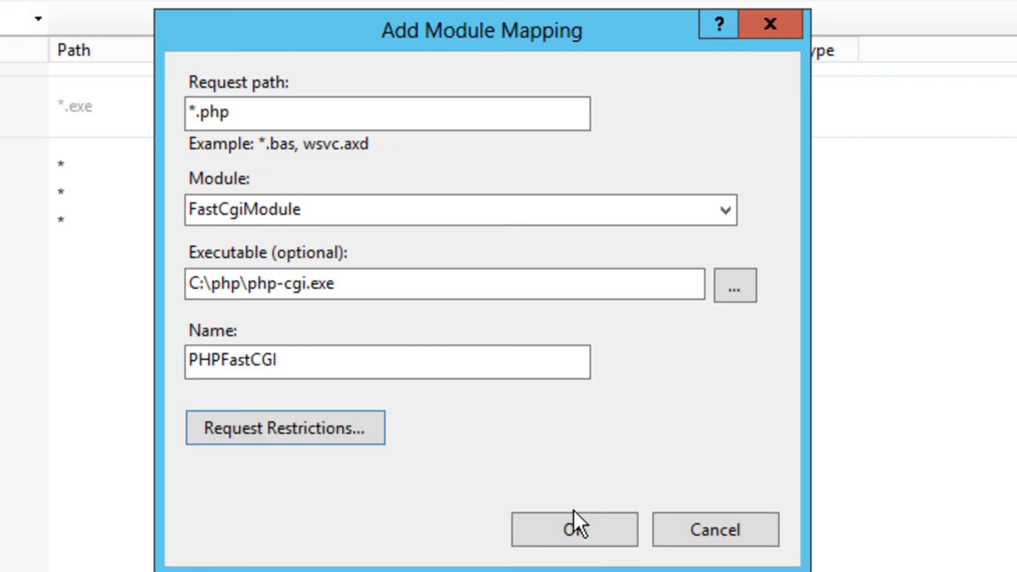
{"action": "left_click", "coordinate": [597, 534]}
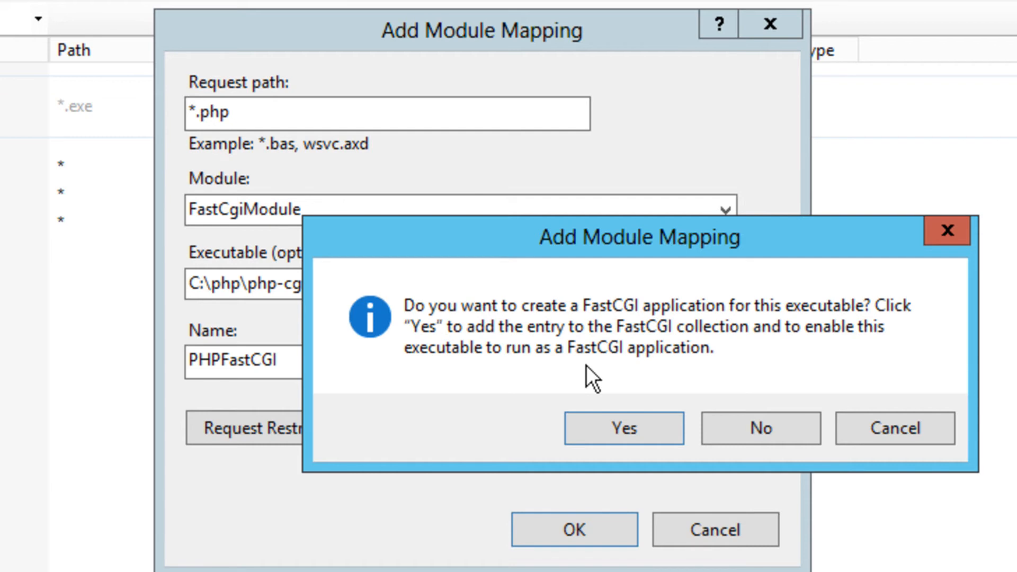
{"action": "left_click", "coordinate": [623, 427]}
{"action": "left_click", "coordinate": [2, 251]}
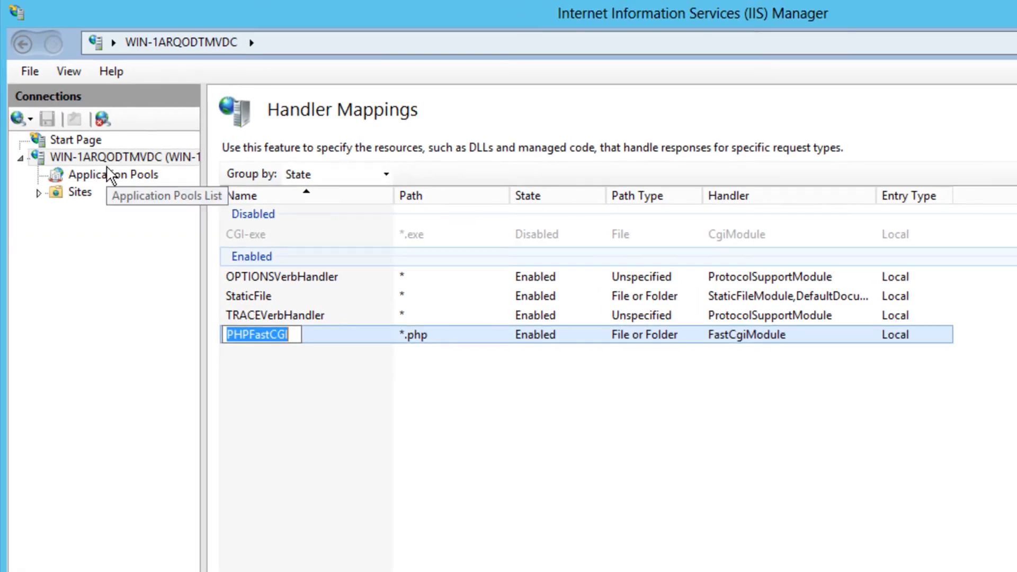
Step: Check the php-cgi.exe entry in the server's FastCGI Settings and restart the web server from its home page
{"action": "left_click", "coordinate": [106, 88]}
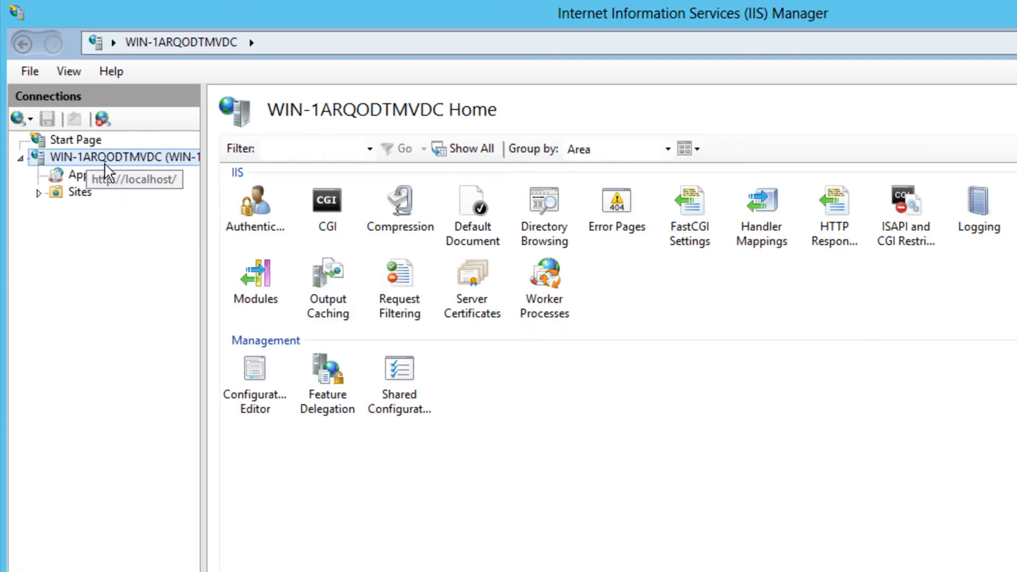
{"action": "double_click", "coordinate": [694, 233]}
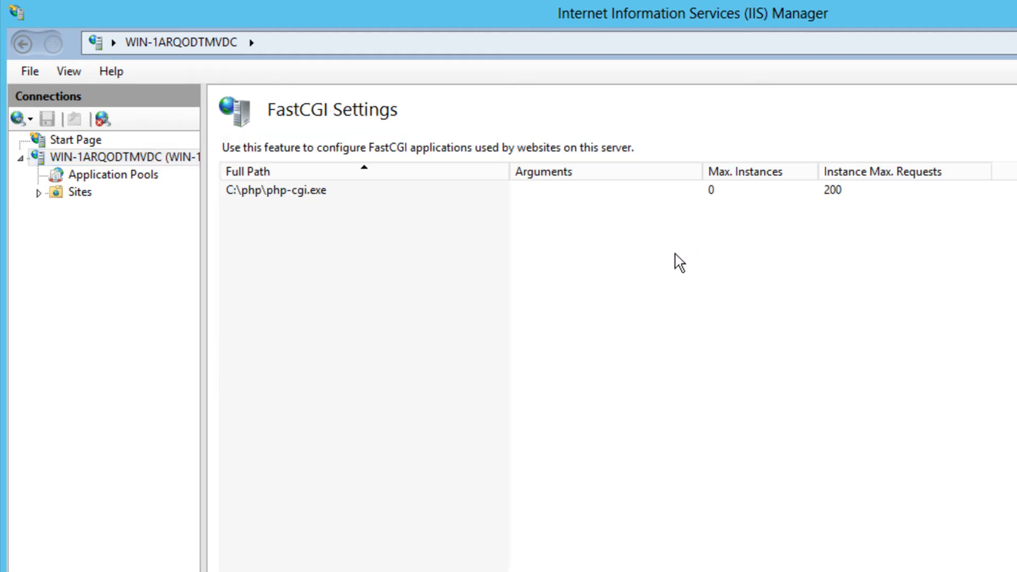
{"action": "left_click", "coordinate": [265, 195]}
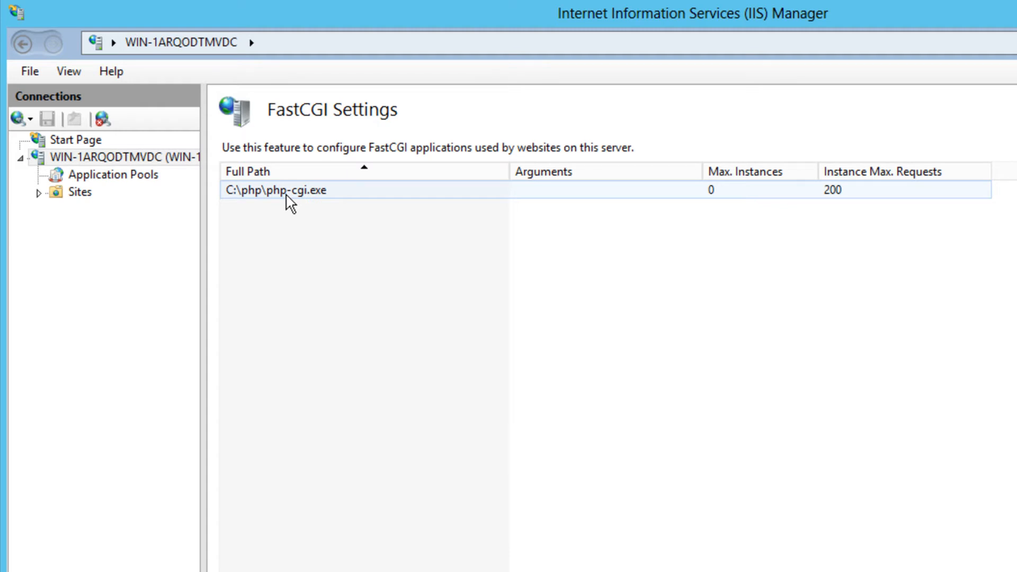
{"action": "left_click", "coordinate": [450, 216]}
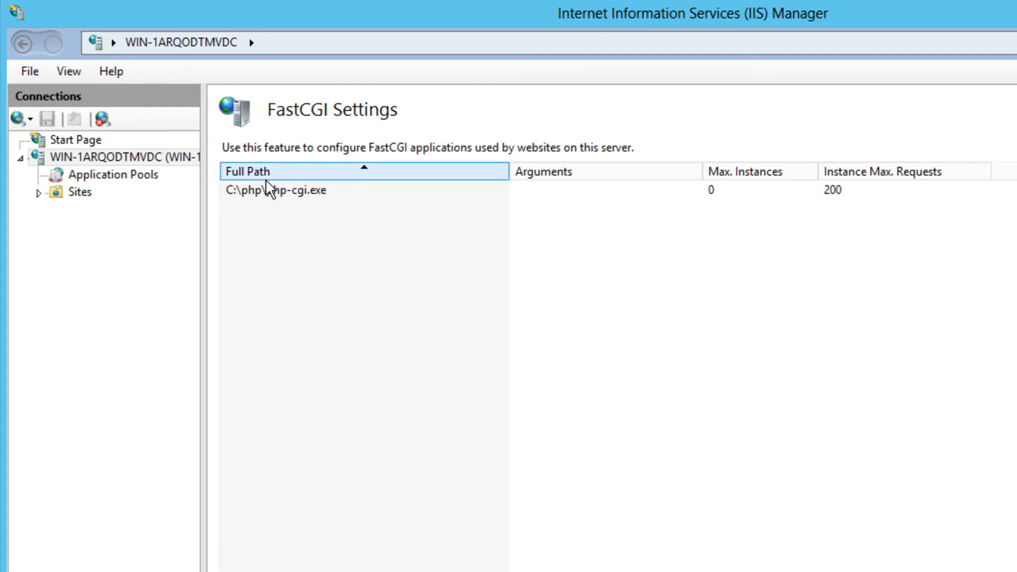
{"action": "left_click", "coordinate": [159, 156]}
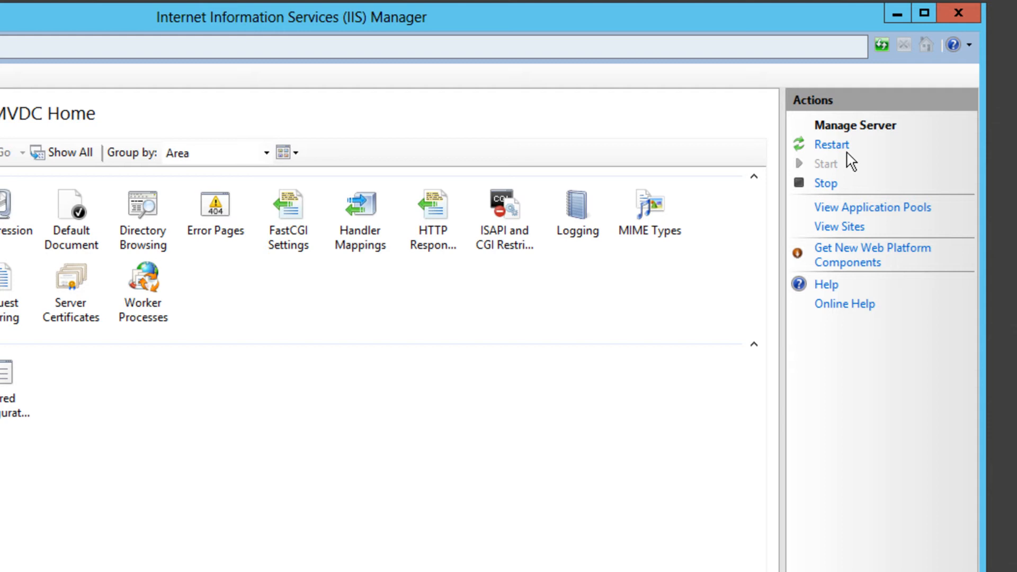
{"action": "left_click", "coordinate": [827, 145]}
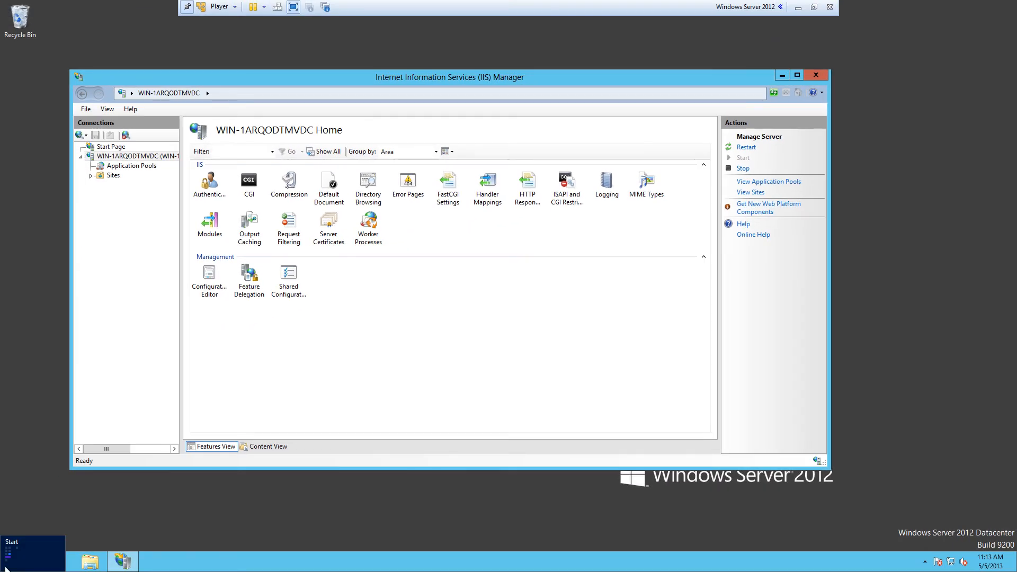
{"action": "left_click", "coordinate": [6, 569]}
{"action": "left_click", "coordinate": [169, 265]}
{"action": "left_click", "coordinate": [150, 20]}
{"action": "type", "text": "localhost/"}
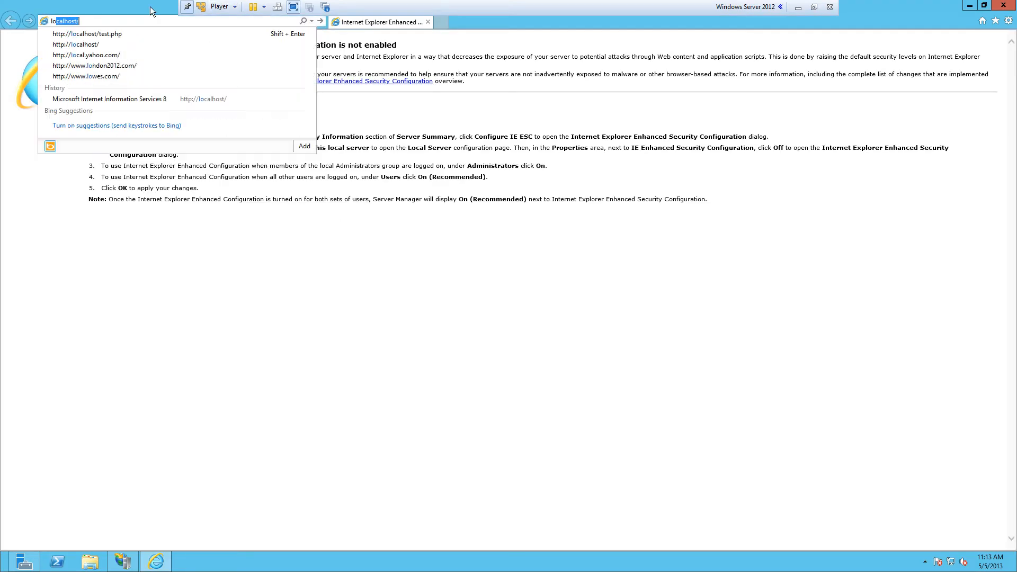
{"action": "left_click", "coordinate": [81, 33]}
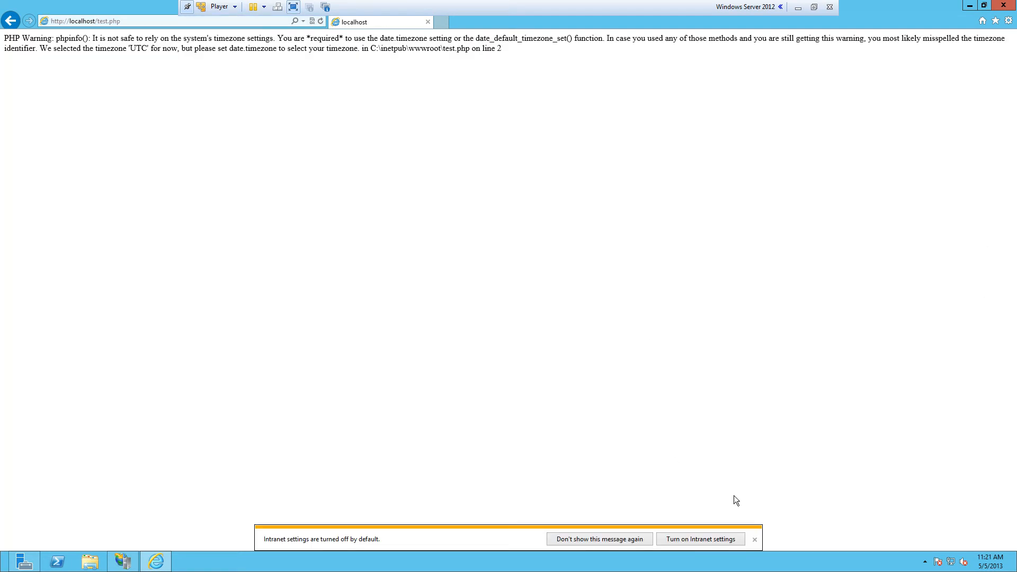
{"action": "left_click", "coordinate": [753, 539]}
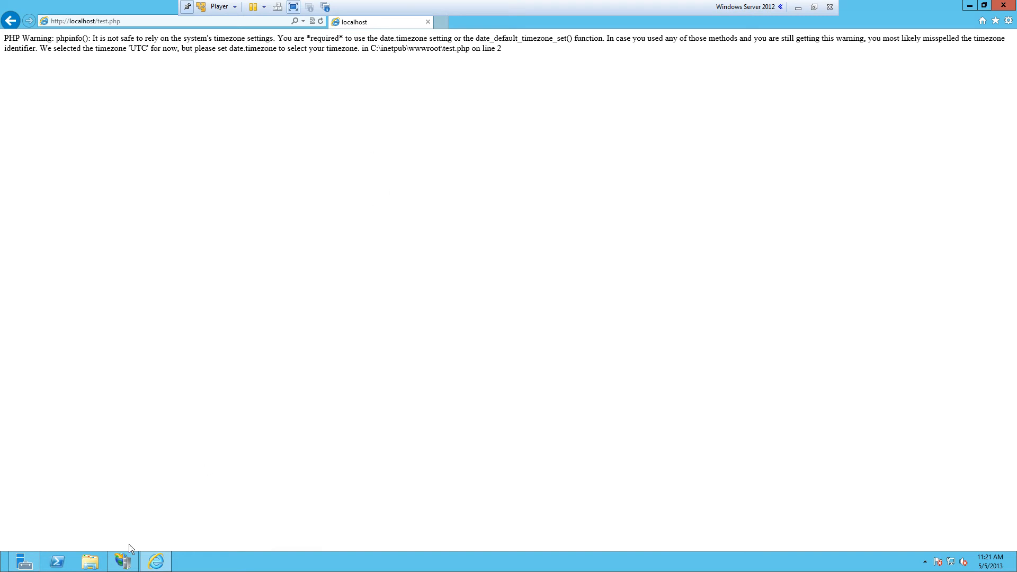
Step: Switch back to IIS Manager and examine the PHPFastCGI entry in the server's Handler Mappings
{"action": "left_click", "coordinate": [124, 561]}
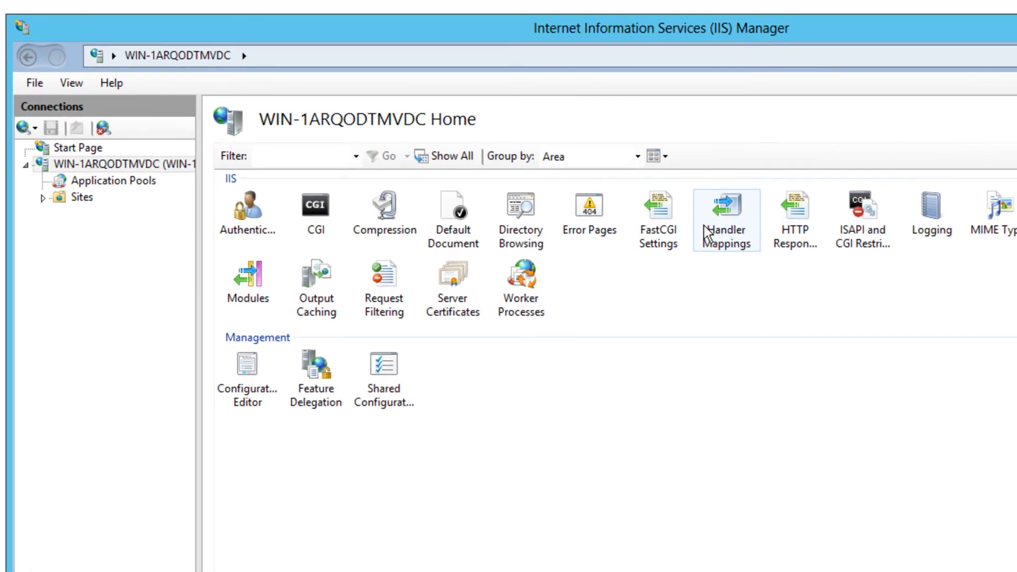
{"action": "double_click", "coordinate": [484, 194]}
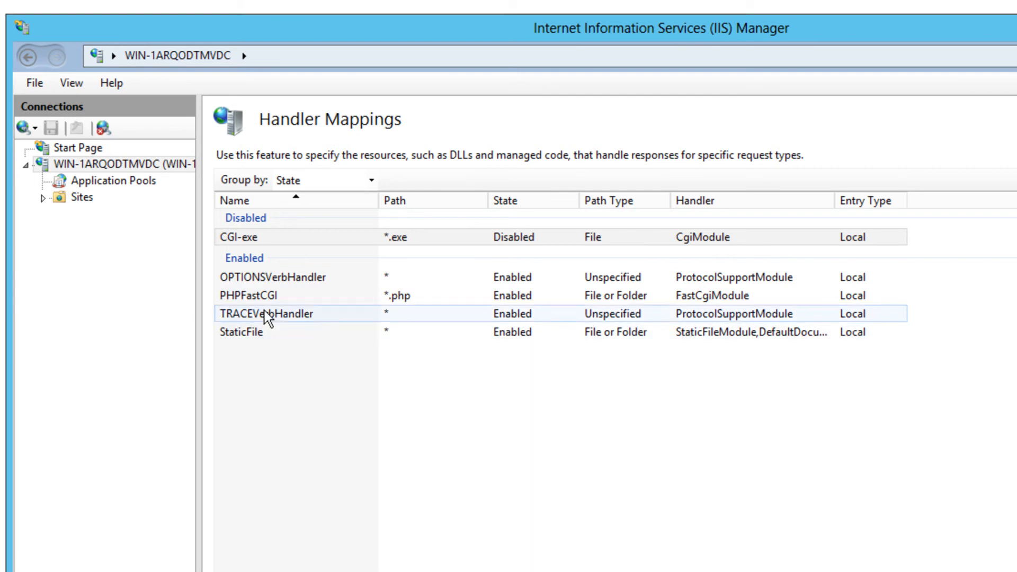
{"action": "left_click", "coordinate": [241, 297]}
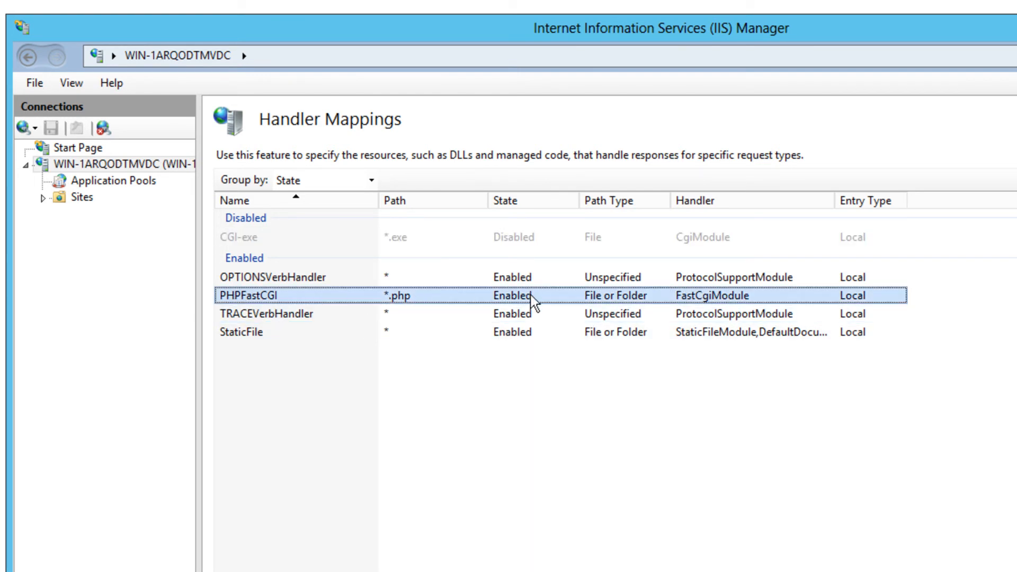
{"action": "right_click", "coordinate": [603, 295]}
{"action": "left_click", "coordinate": [524, 383]}
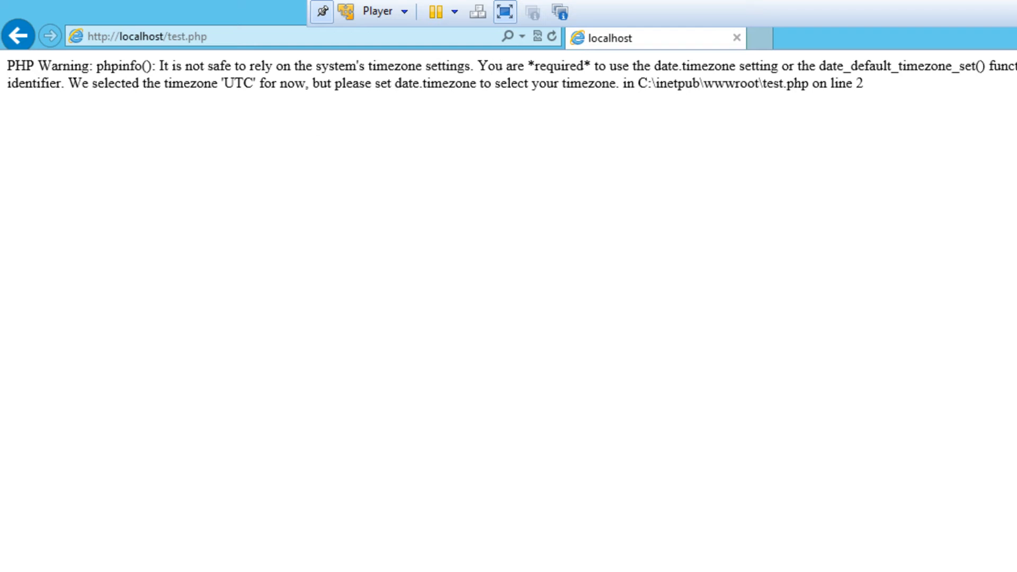
Step: Open the php configuration settings file from the C:\php folder in Notepad
{"action": "left_click", "coordinate": [371, 570]}
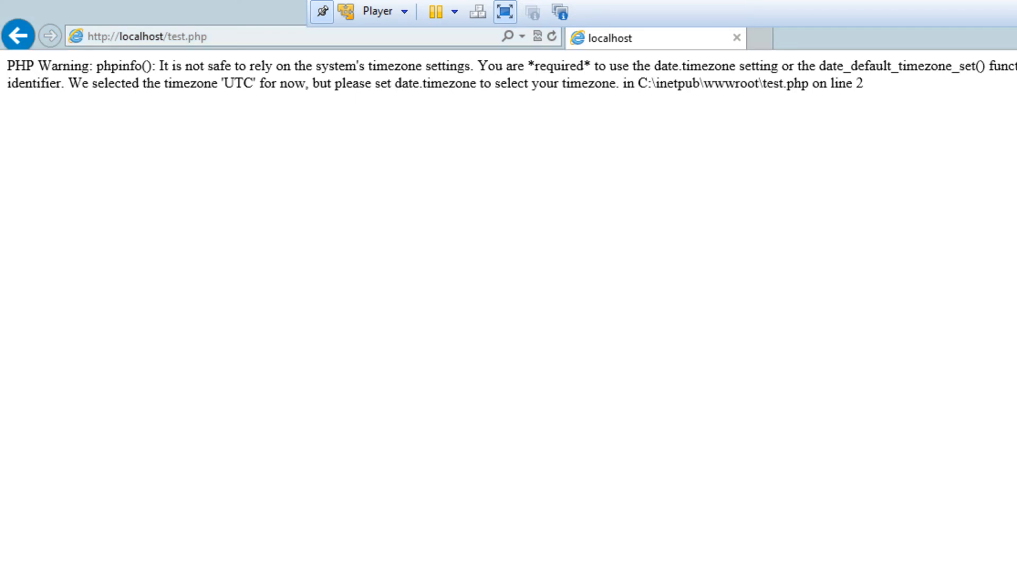
{"action": "left_click", "coordinate": [428, 409]}
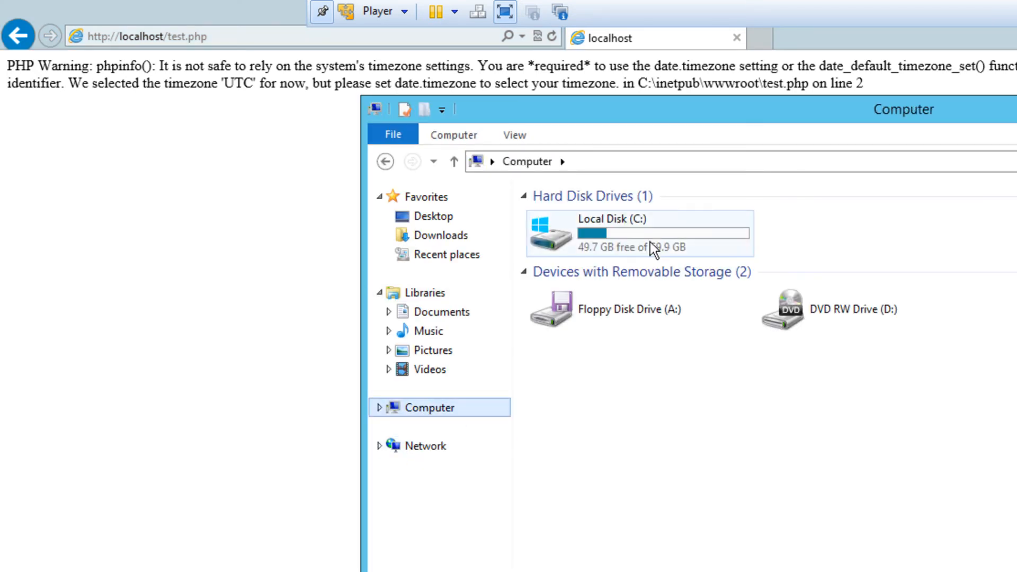
{"action": "double_click", "coordinate": [672, 252]}
{"action": "double_click", "coordinate": [564, 249]}
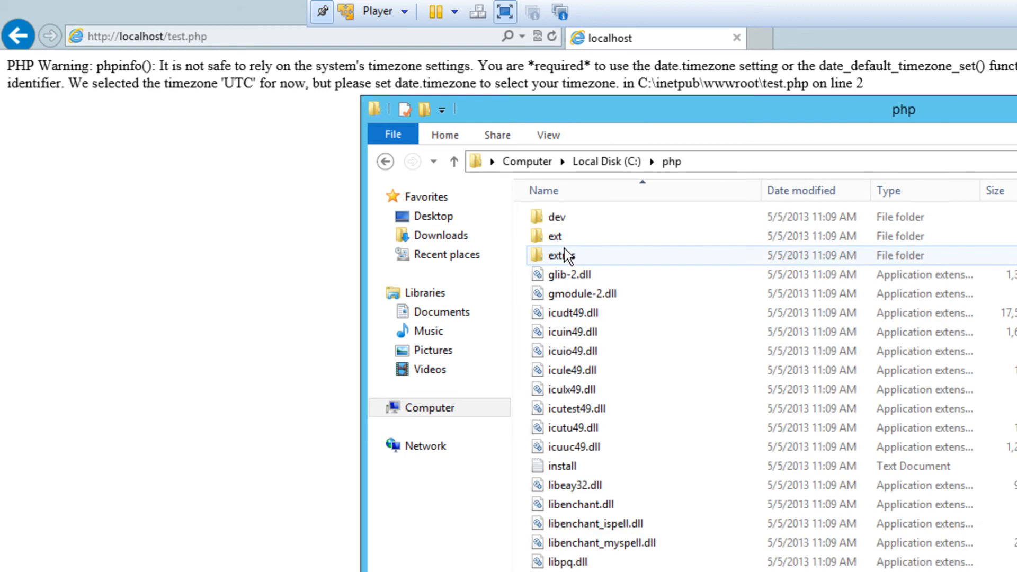
{"action": "scroll", "coordinate": [587, 504], "scroll_direction": "down", "scroll_amount": 4}
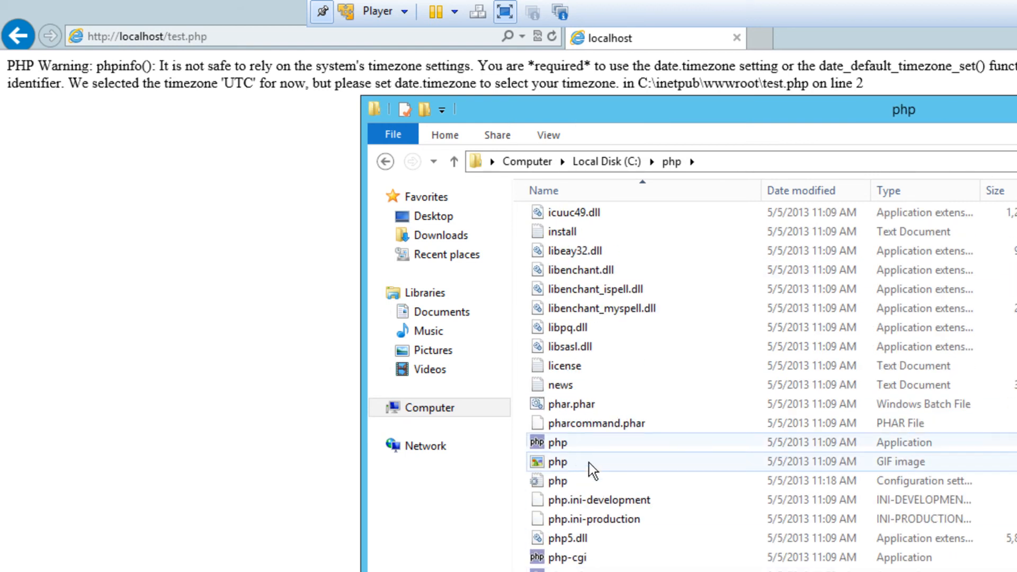
{"action": "double_click", "coordinate": [574, 480]}
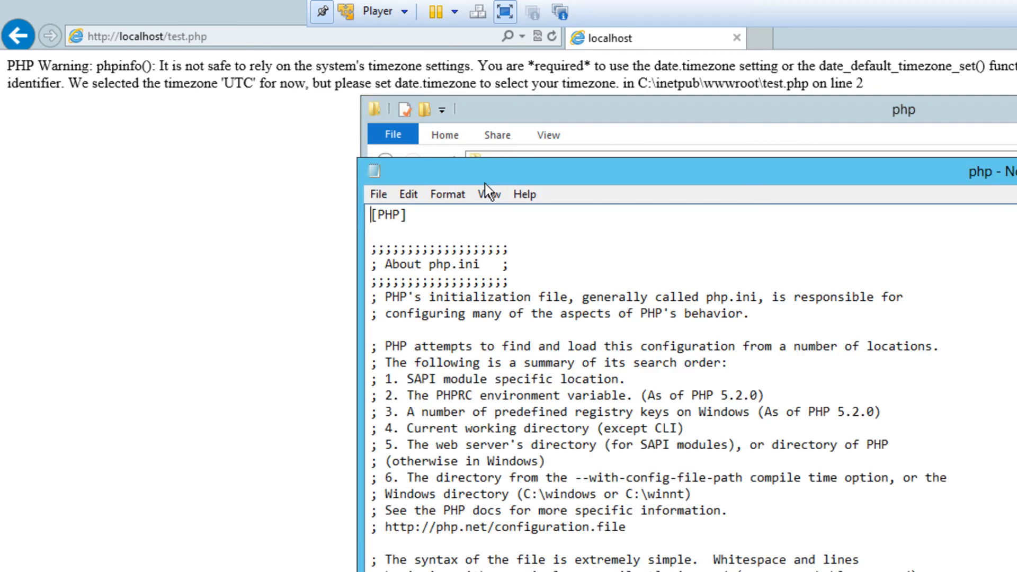
Step: Find "timezone" in php.ini and go to the date.timezone setting in the [Date] section
{"action": "key", "text": "ctrl+f"}
{"action": "left_click", "coordinate": [665, 382]}
{"action": "left_click", "coordinate": [407, 195]}
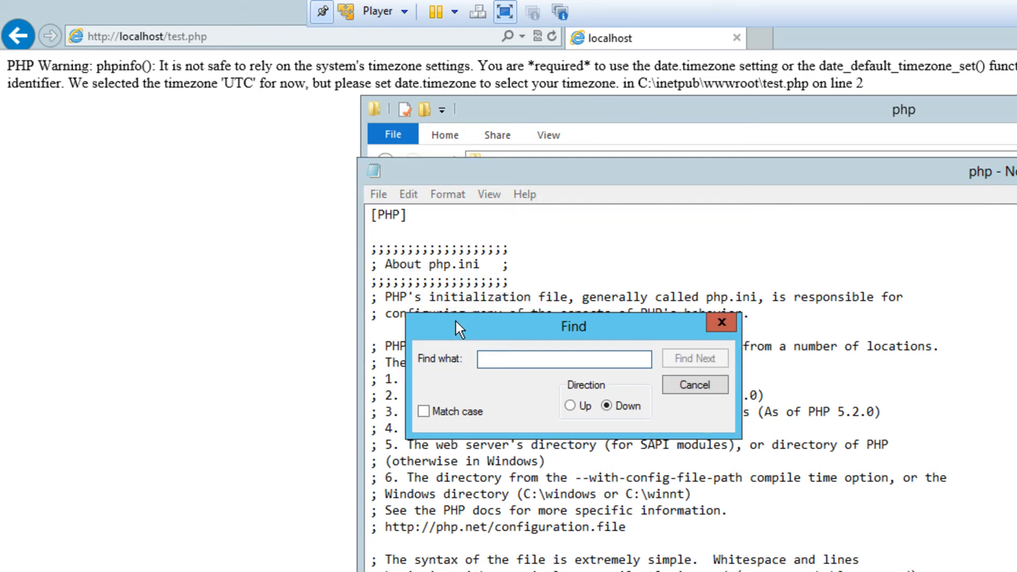
{"action": "type", "text": "timezone"}
{"action": "key", "text": "Return"}
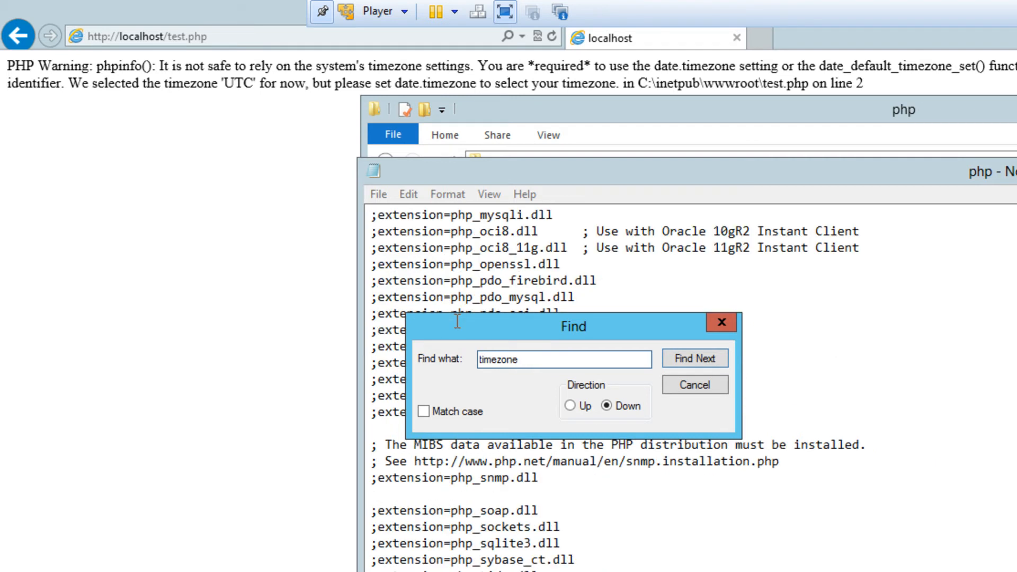
{"action": "left_click", "coordinate": [721, 322]}
{"action": "scroll", "coordinate": [731, 462], "scroll_direction": "down", "scroll_amount": 5}
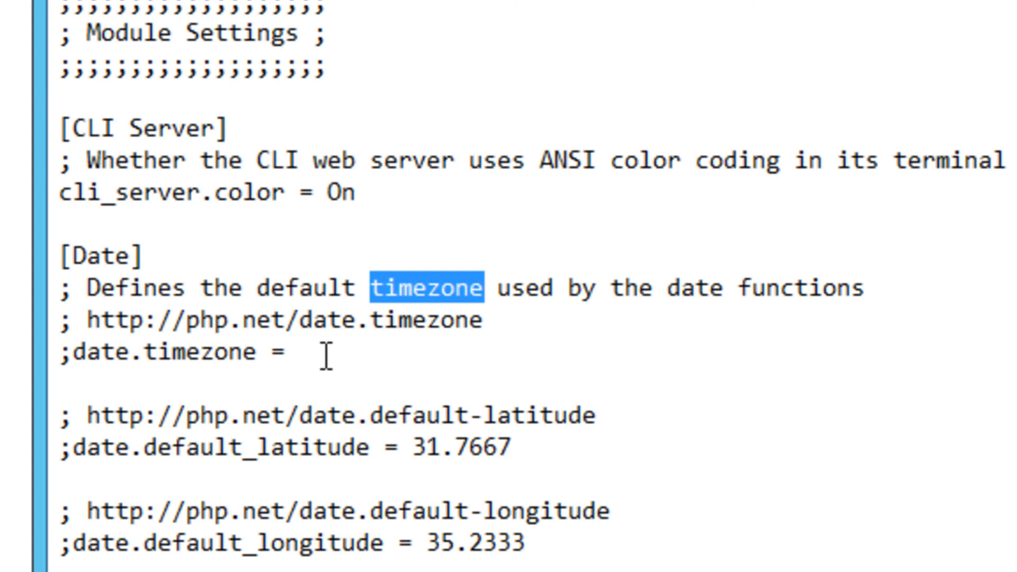
Step: Uncomment date.timezone in php.ini, set it to UTC, and close the saved file and the php folder window
{"action": "left_click", "coordinate": [326, 356]}
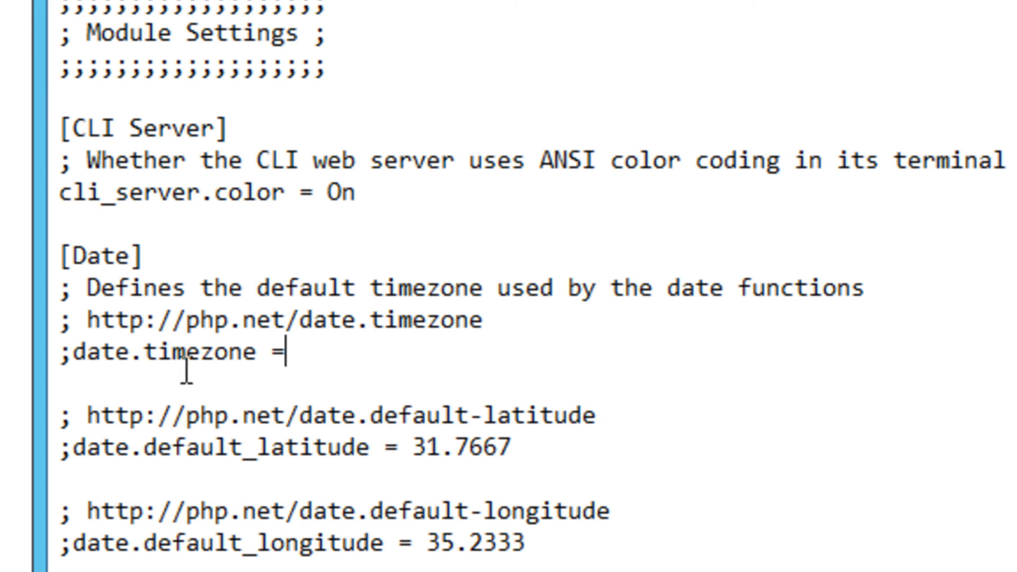
{"action": "left_click", "coordinate": [80, 365]}
{"action": "key", "text": "BackSpace"}
{"action": "left_click", "coordinate": [326, 351]}
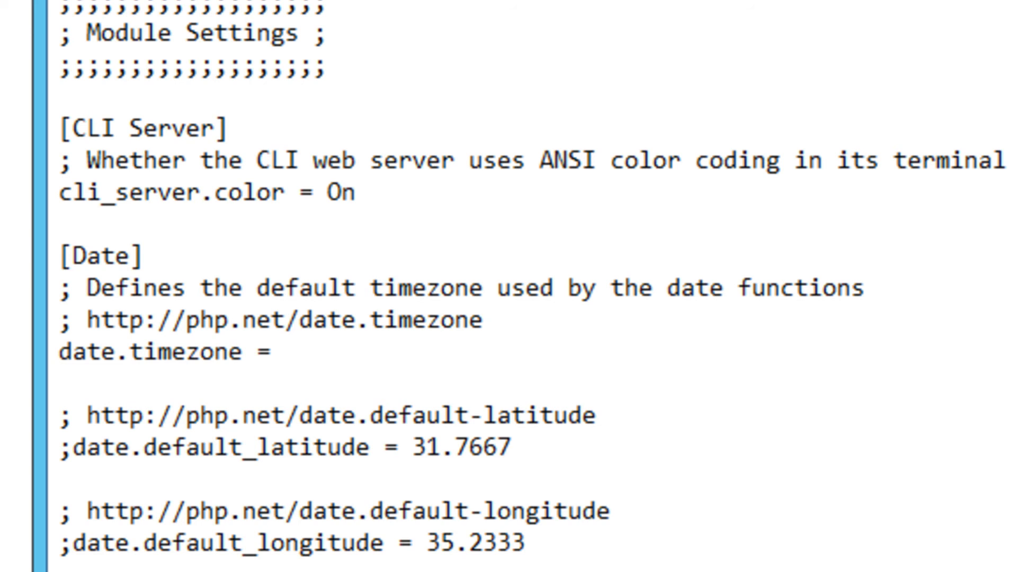
{"action": "type", "text": "UTC"}
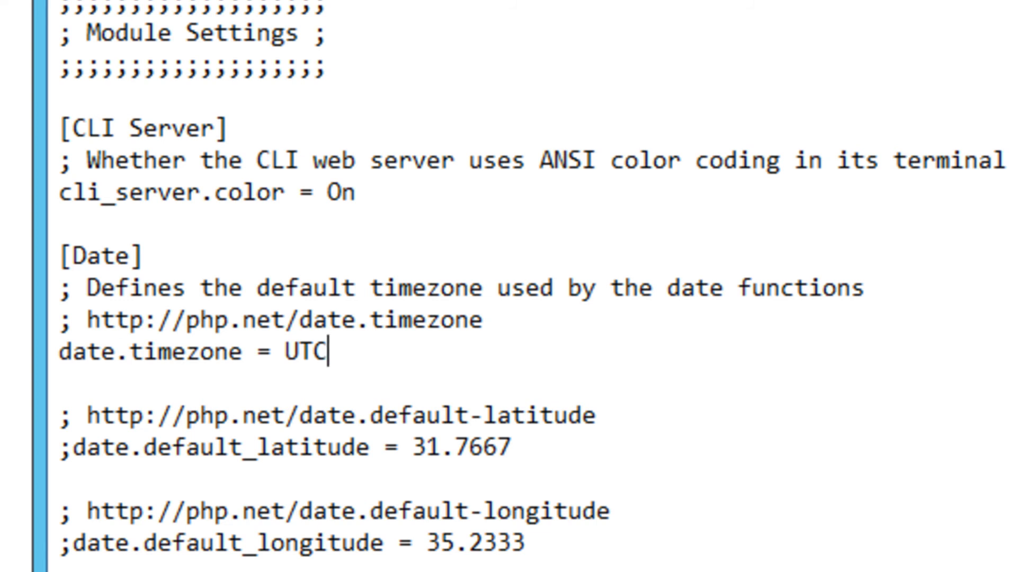
{"action": "left_click_drag", "start_coordinate": [333, 360], "coordinate": [45, 360]}
{"action": "left_click", "coordinate": [413, 354]}
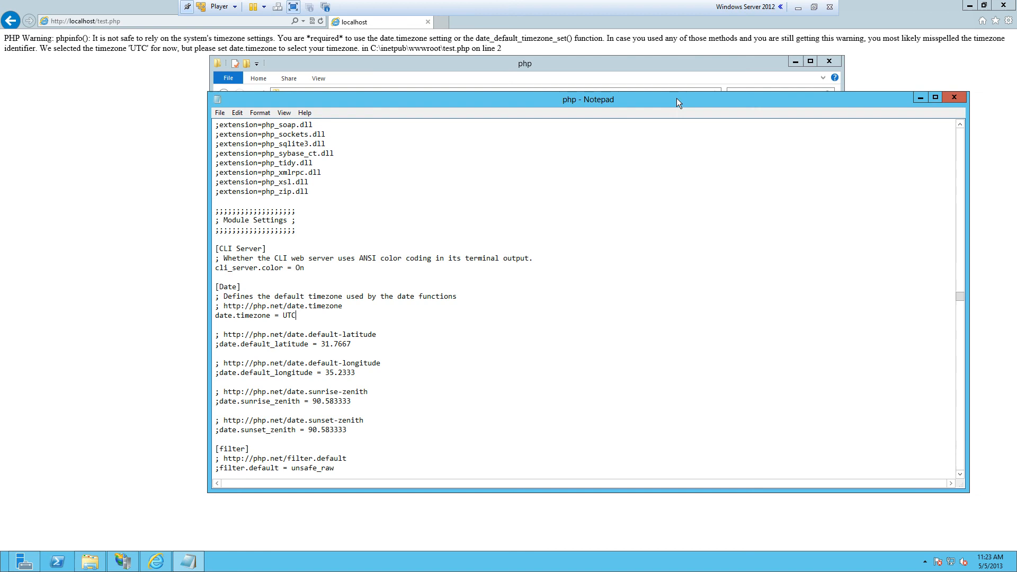
{"action": "left_click", "coordinate": [951, 97]}
{"action": "left_click", "coordinate": [829, 61]}
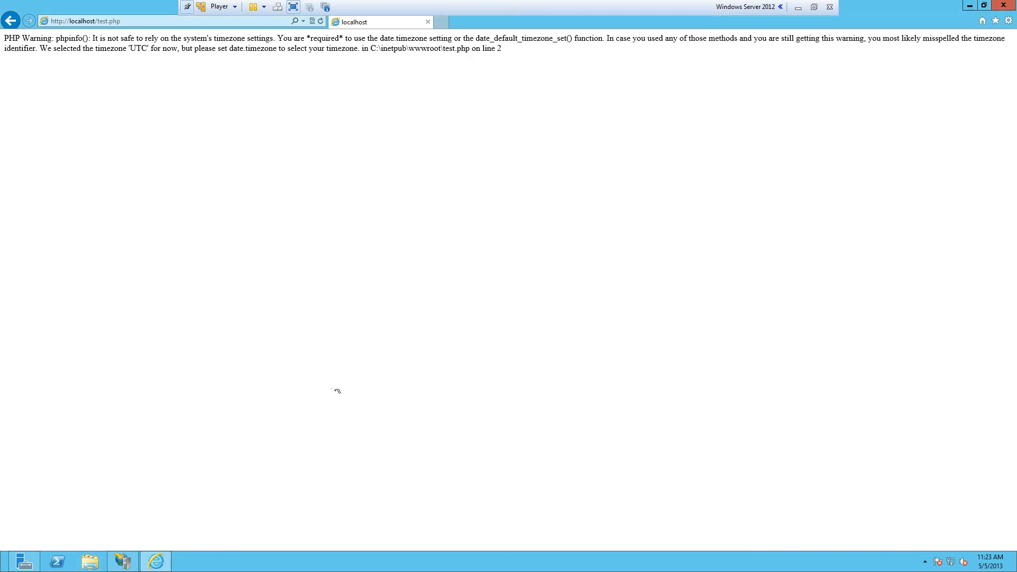
{"action": "left_click", "coordinate": [23, 561]}
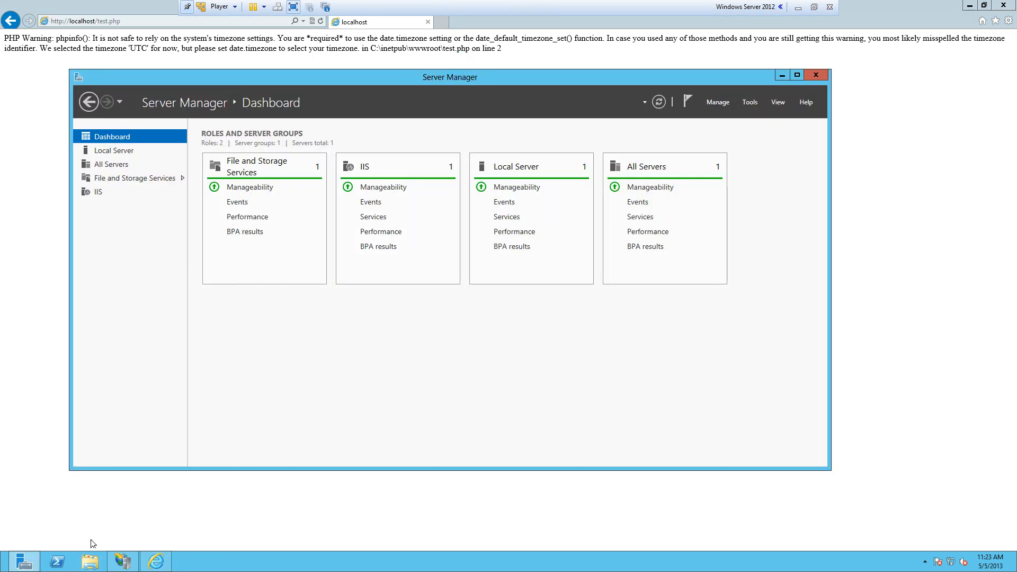
{"action": "left_click", "coordinate": [123, 562]}
{"action": "left_click", "coordinate": [7, 173]}
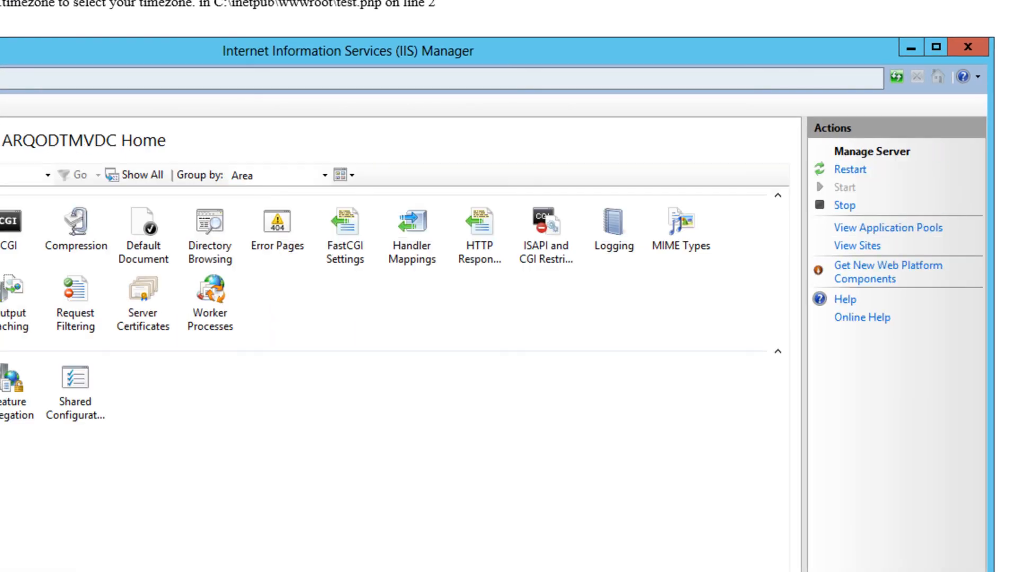
{"action": "left_click", "coordinate": [856, 169]}
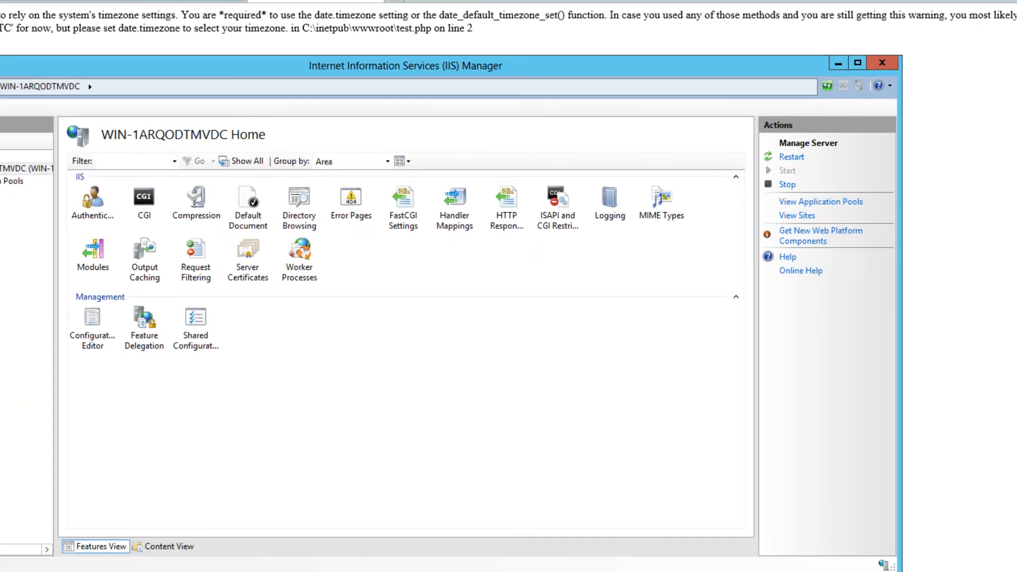
{"action": "left_click", "coordinate": [105, 23]}
{"action": "left_click", "coordinate": [321, 21]}
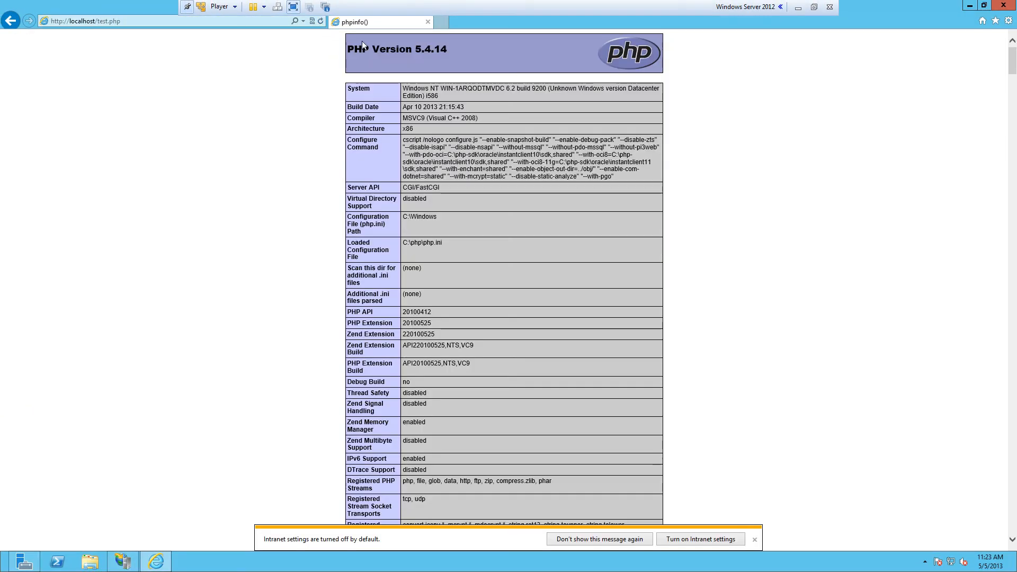